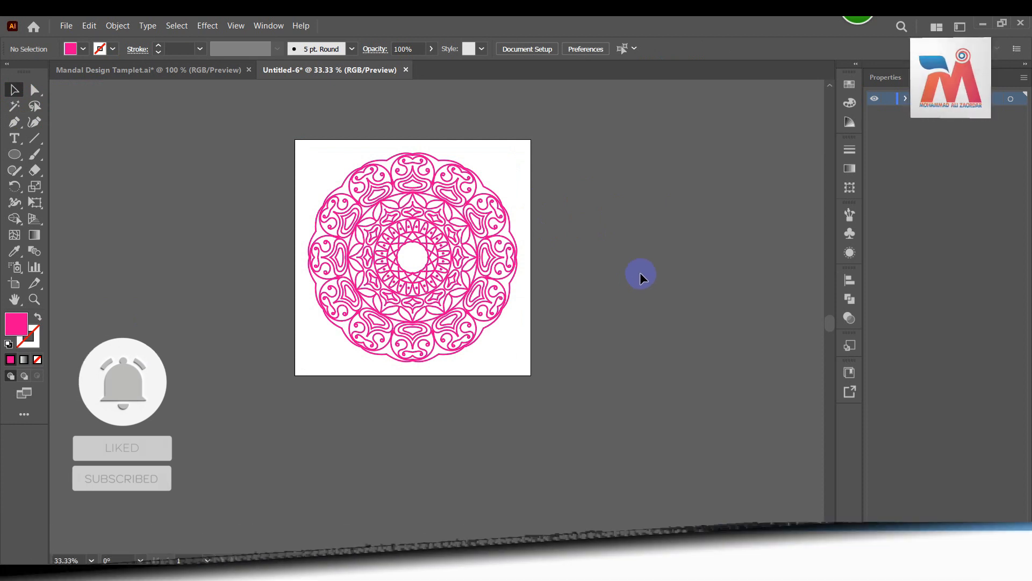
Step: Apply a linear gradient fill to the whole mandala and set its starting colour stop to the light orange swatch
{"action": "left_click_drag", "start_coordinate": [461, 294], "coordinate": [305, 407]}
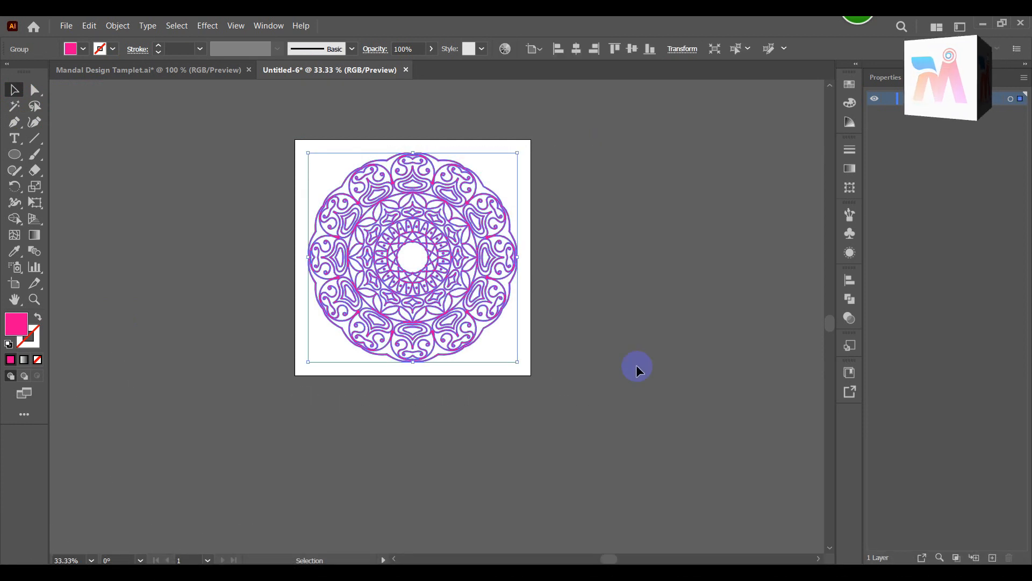
{"action": "left_click", "coordinate": [854, 168]}
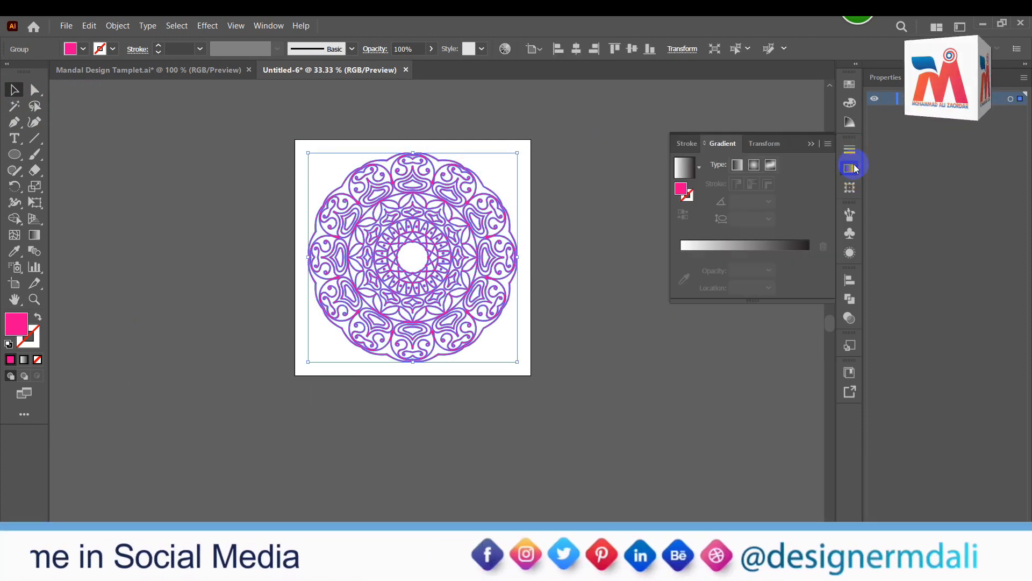
{"action": "left_click", "coordinate": [682, 171]}
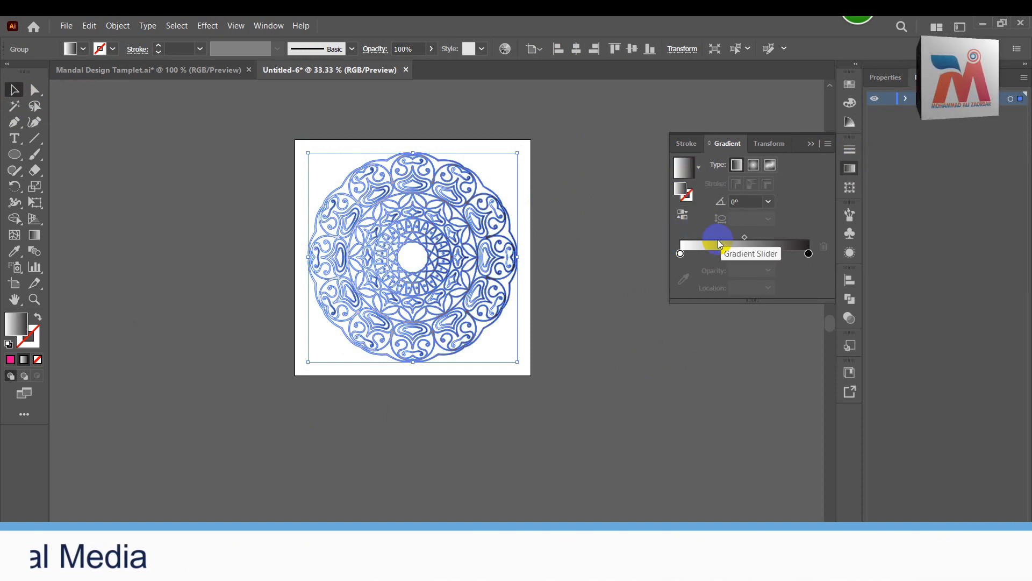
{"action": "double_click", "coordinate": [681, 254]}
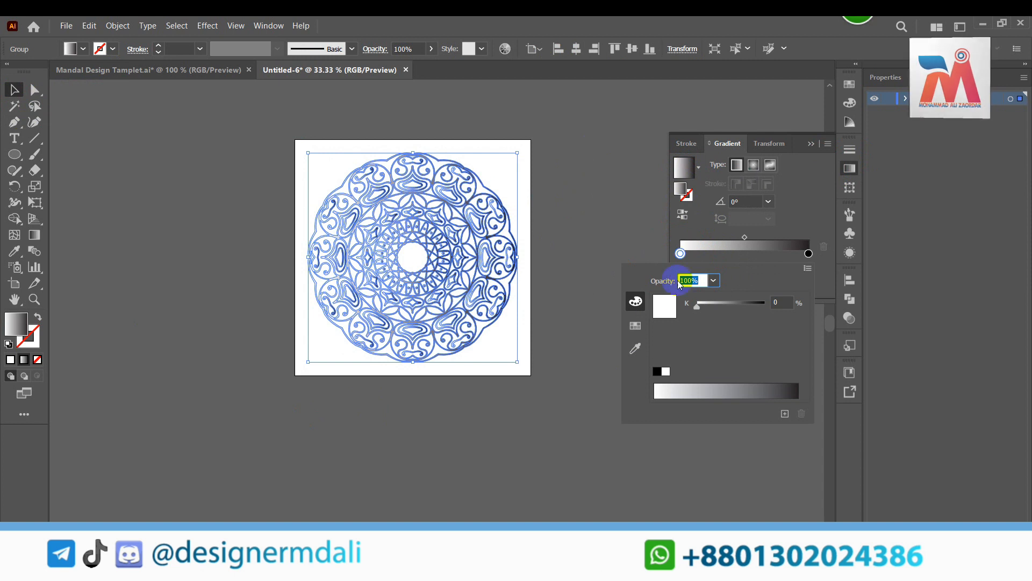
{"action": "left_click", "coordinate": [636, 326]}
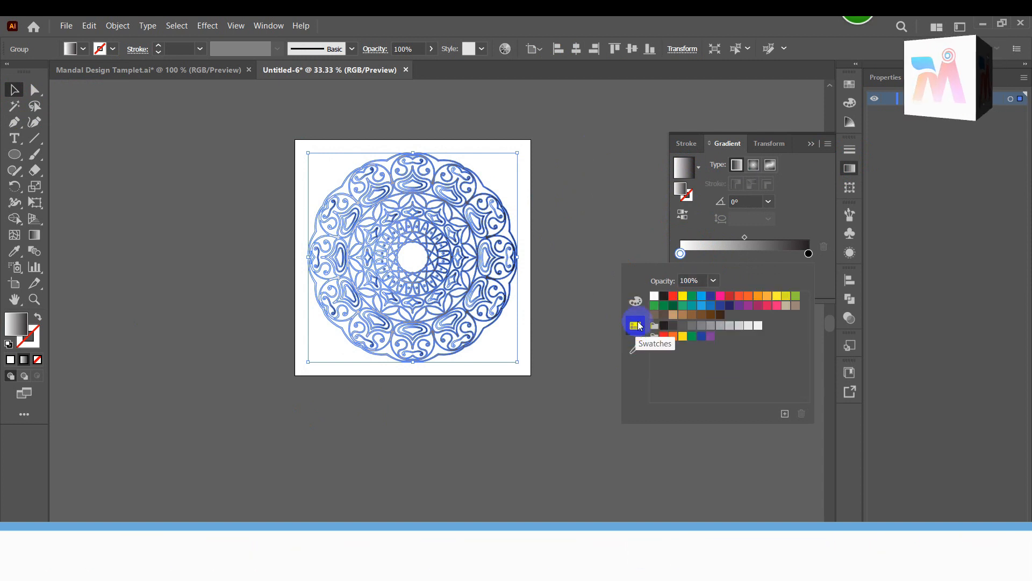
{"action": "left_click", "coordinate": [636, 301]}
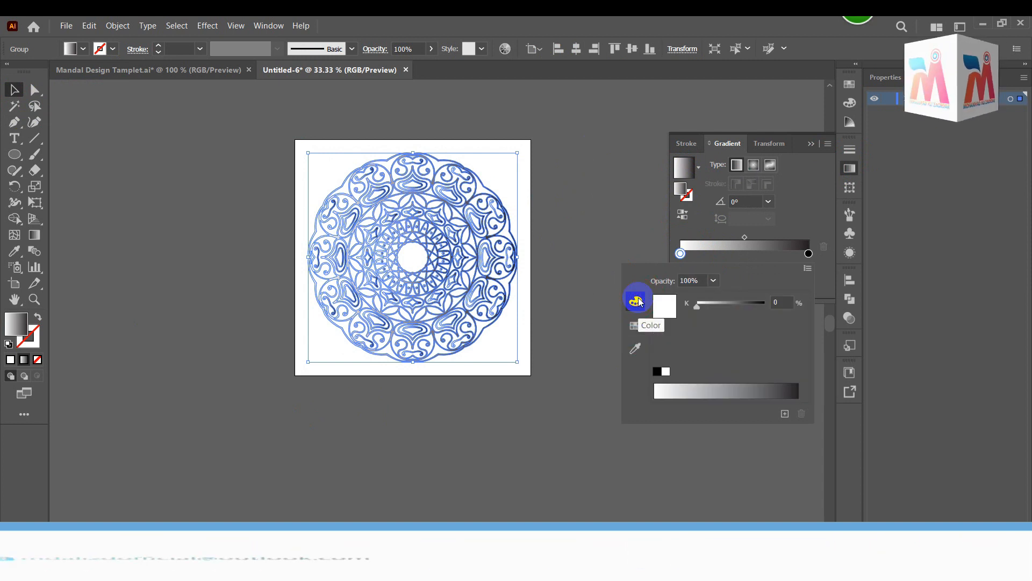
{"action": "left_click", "coordinate": [634, 326]}
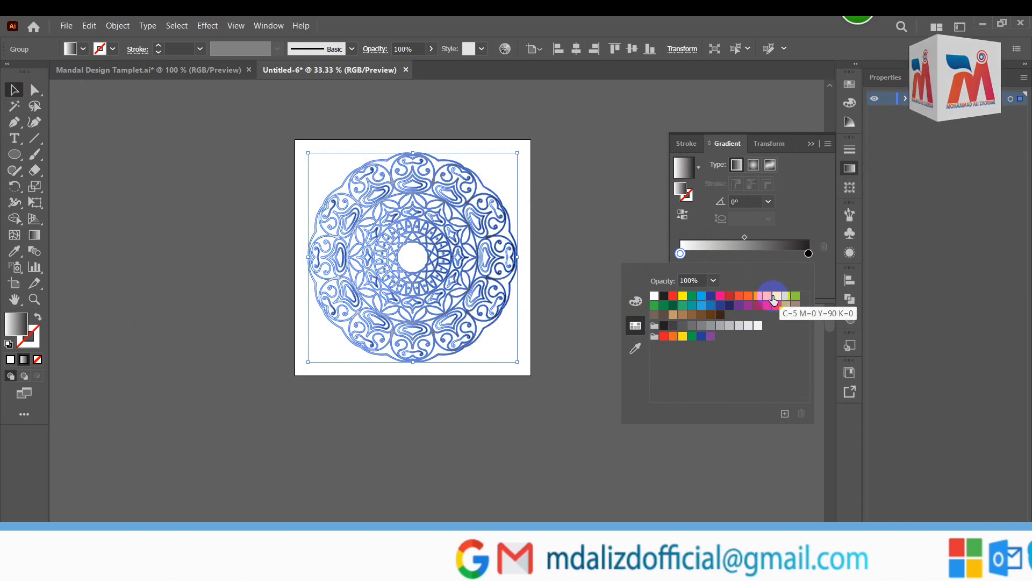
{"action": "left_click", "coordinate": [770, 299]}
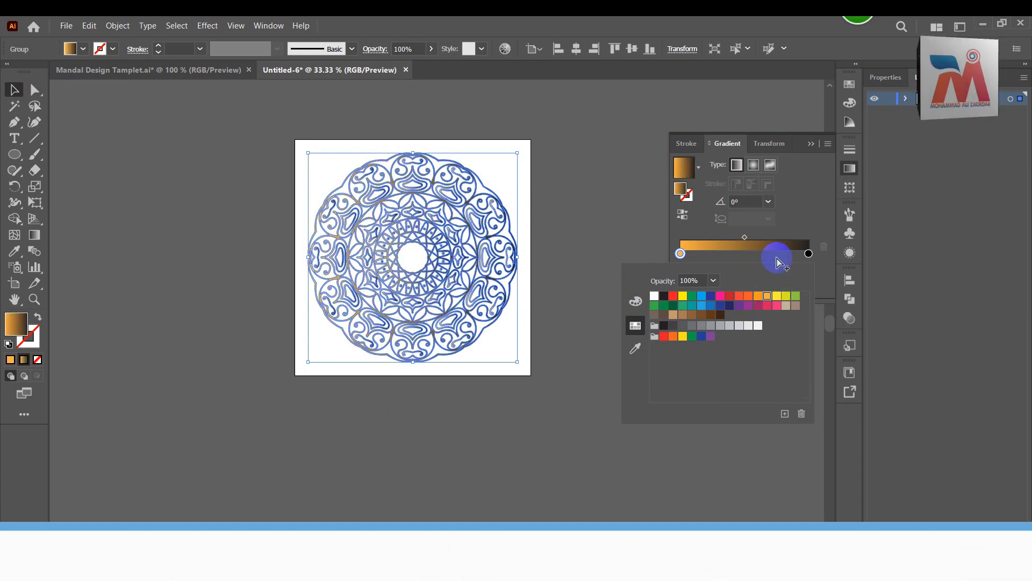
Step: Change the end stop of the mandala's gradient to yellow F1E34D
{"action": "left_click", "coordinate": [809, 254]}
{"action": "double_click", "coordinate": [809, 254]}
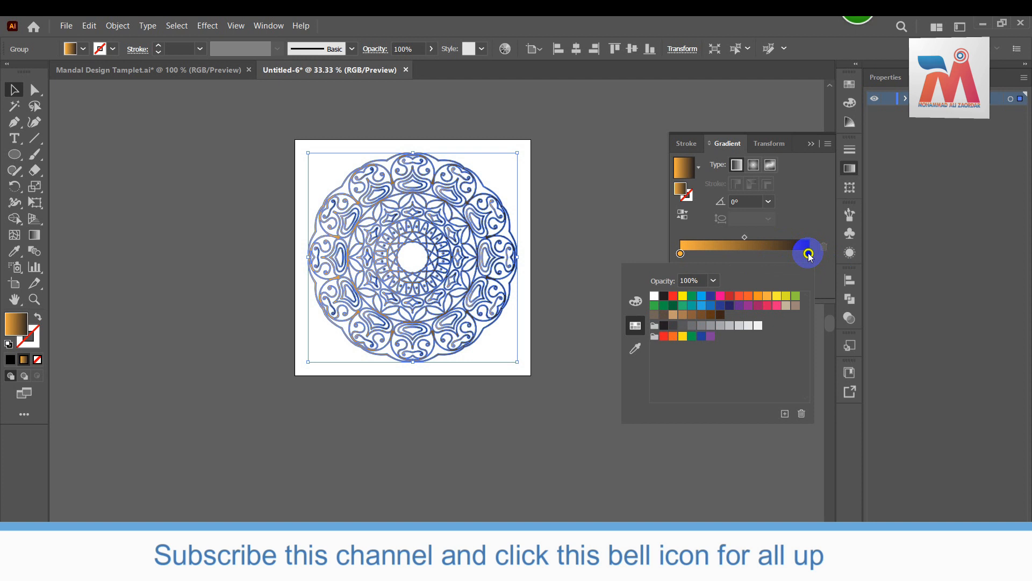
{"action": "left_click", "coordinate": [720, 326]}
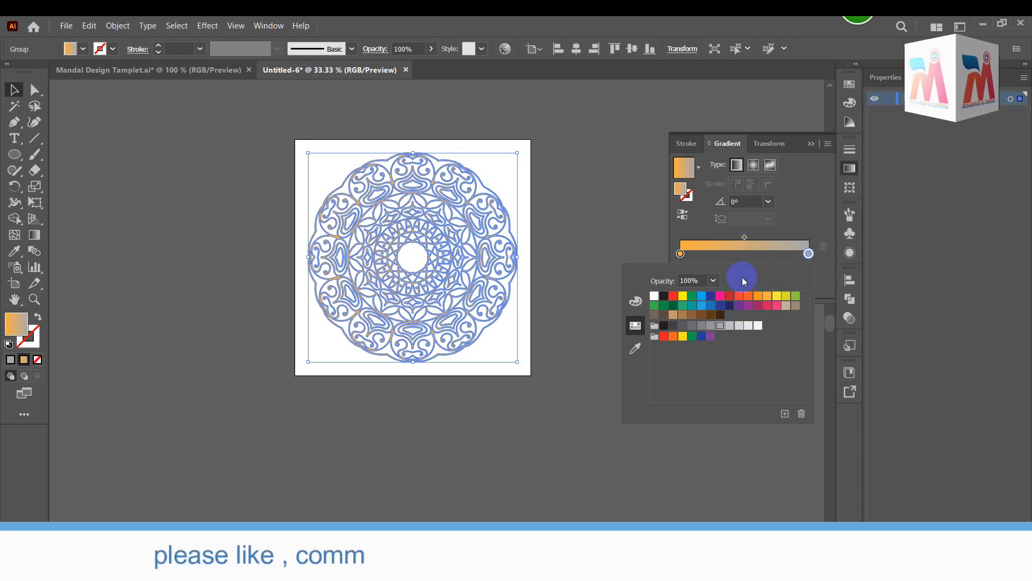
{"action": "left_click", "coordinate": [636, 302]}
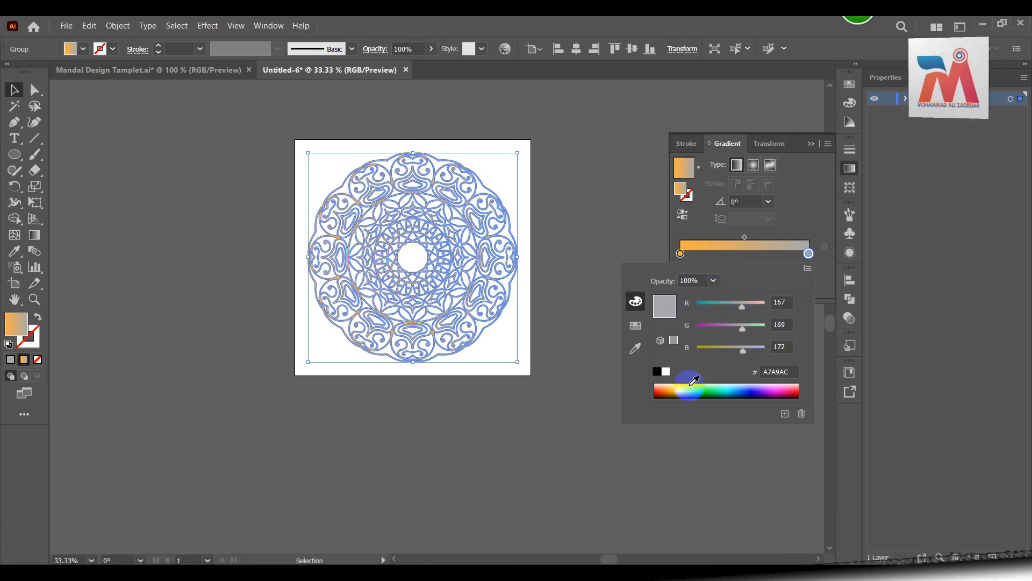
{"action": "left_click", "coordinate": [674, 384]}
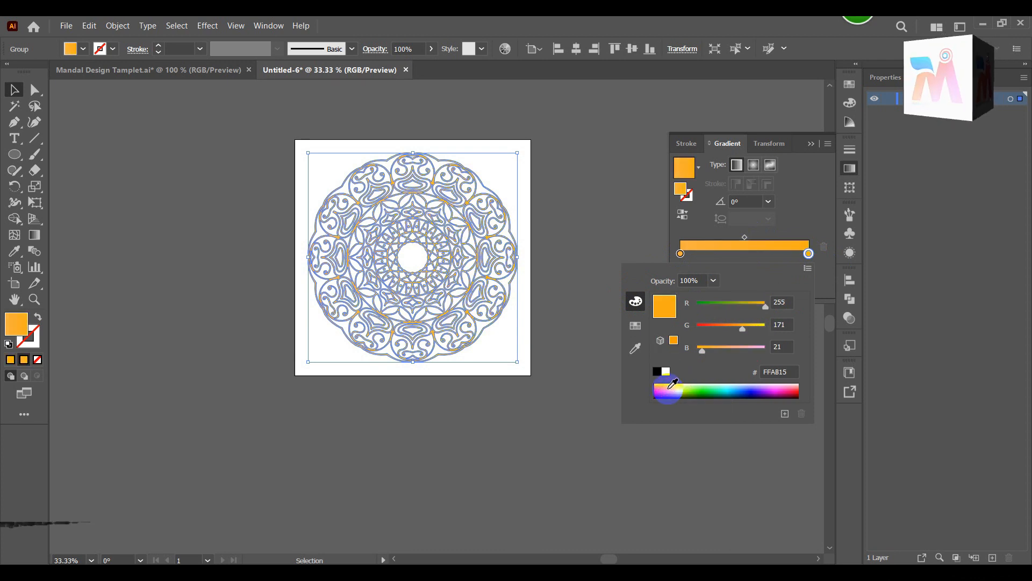
{"action": "left_click", "coordinate": [671, 381]}
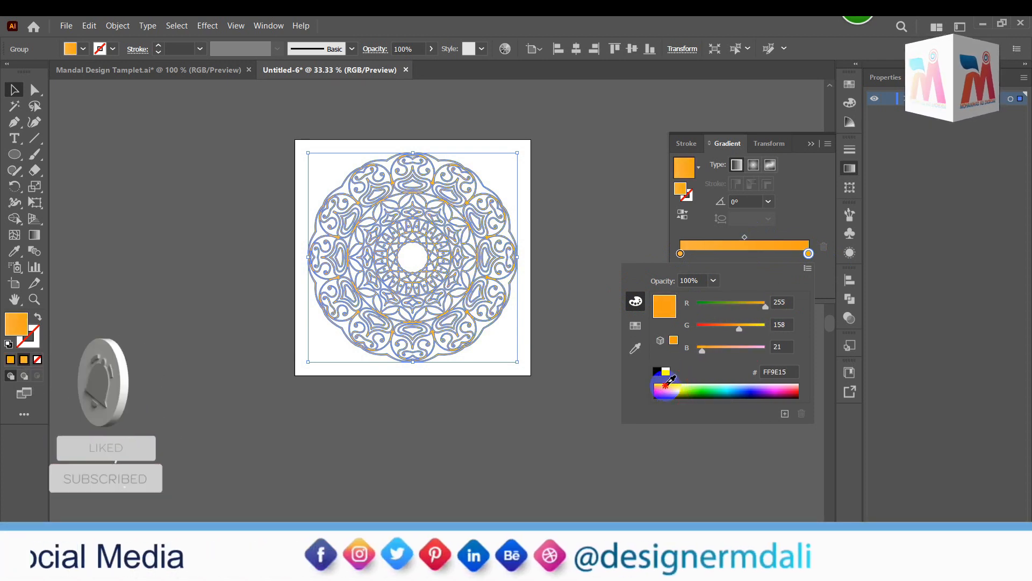
{"action": "left_click", "coordinate": [672, 380]}
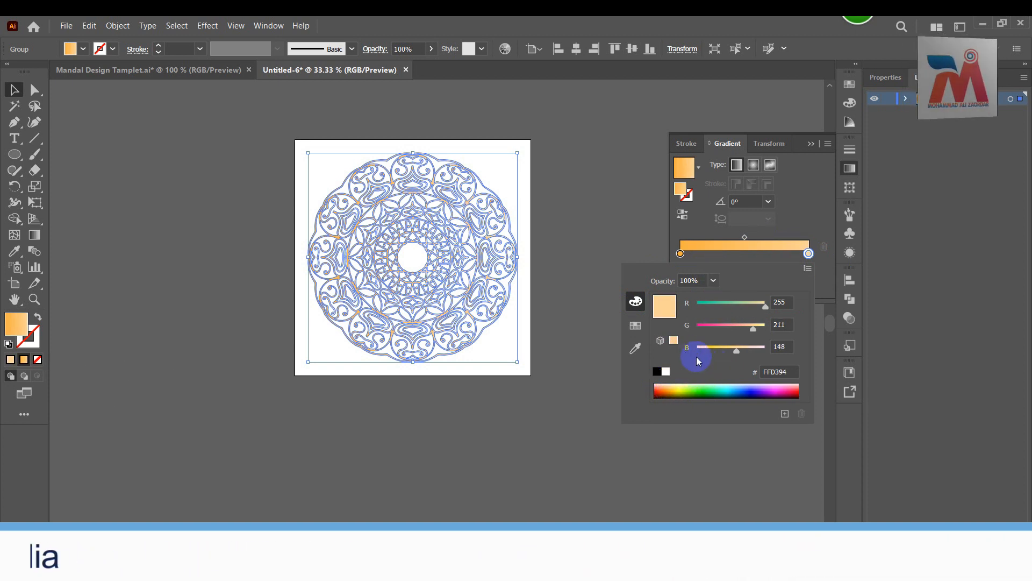
{"action": "left_click_drag", "start_coordinate": [734, 352], "coordinate": [718, 351]}
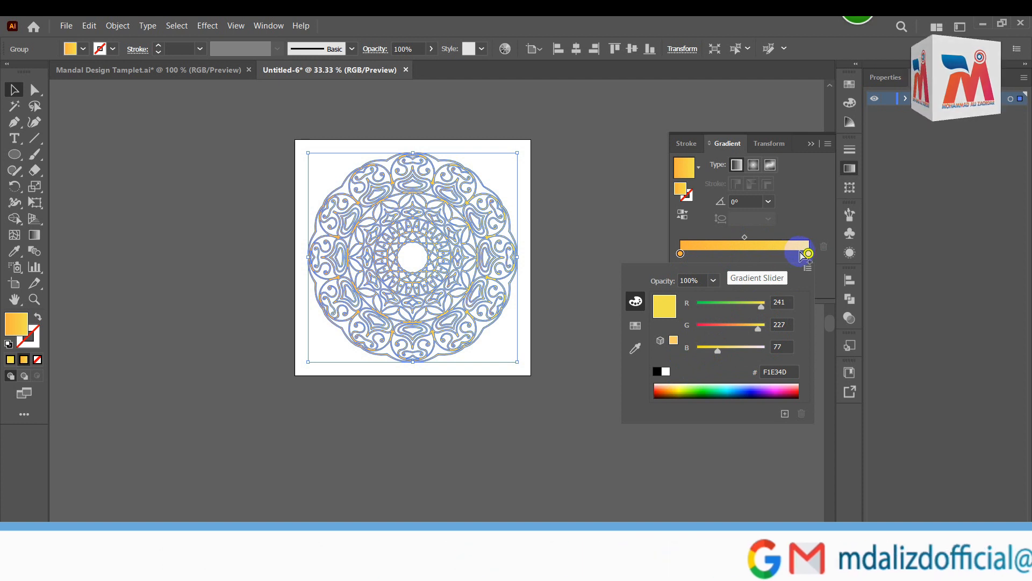
Step: Change the gradient's starting stop to golden yellow, close the gradient settings and deselect the mandala
{"action": "left_click", "coordinate": [682, 254]}
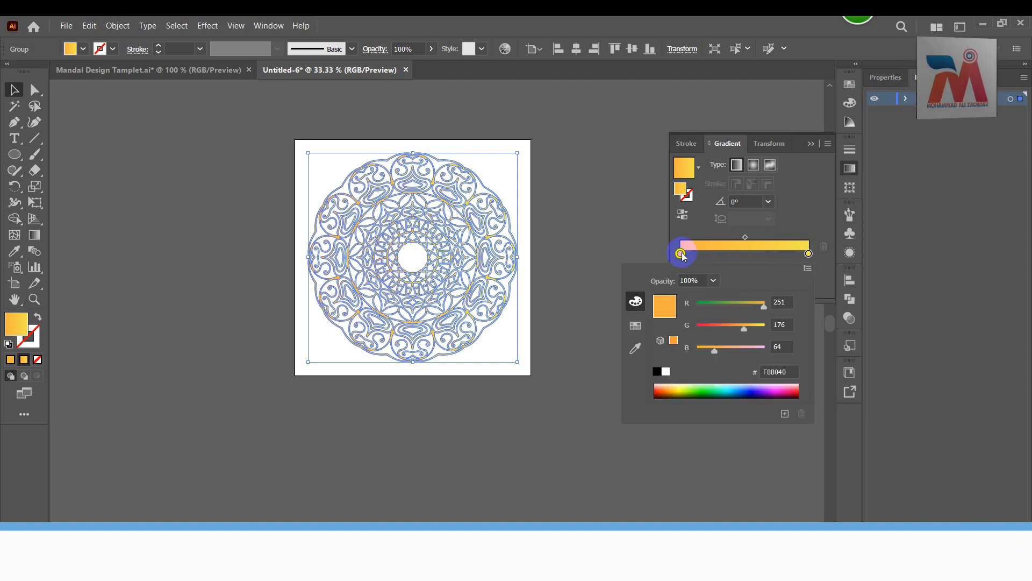
{"action": "left_click", "coordinate": [638, 329]}
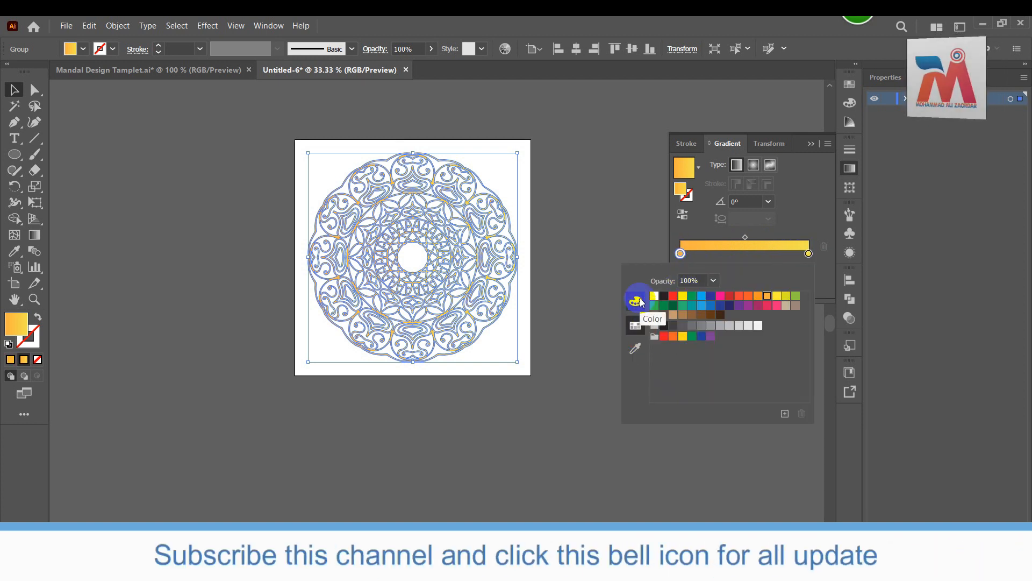
{"action": "left_click", "coordinate": [638, 301]}
{"action": "left_click_drag", "start_coordinate": [714, 350], "coordinate": [754, 329]}
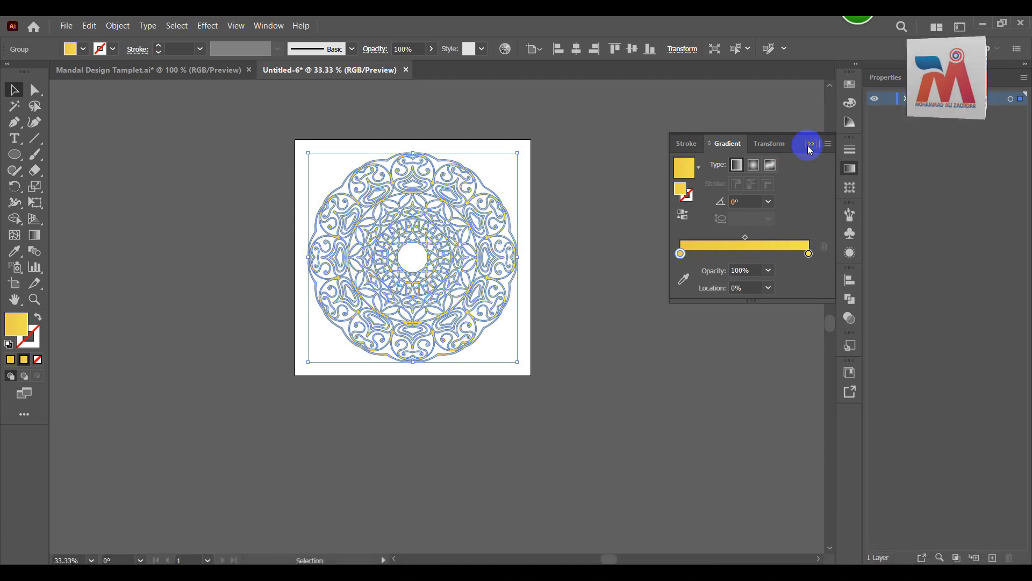
{"action": "left_click", "coordinate": [809, 144]}
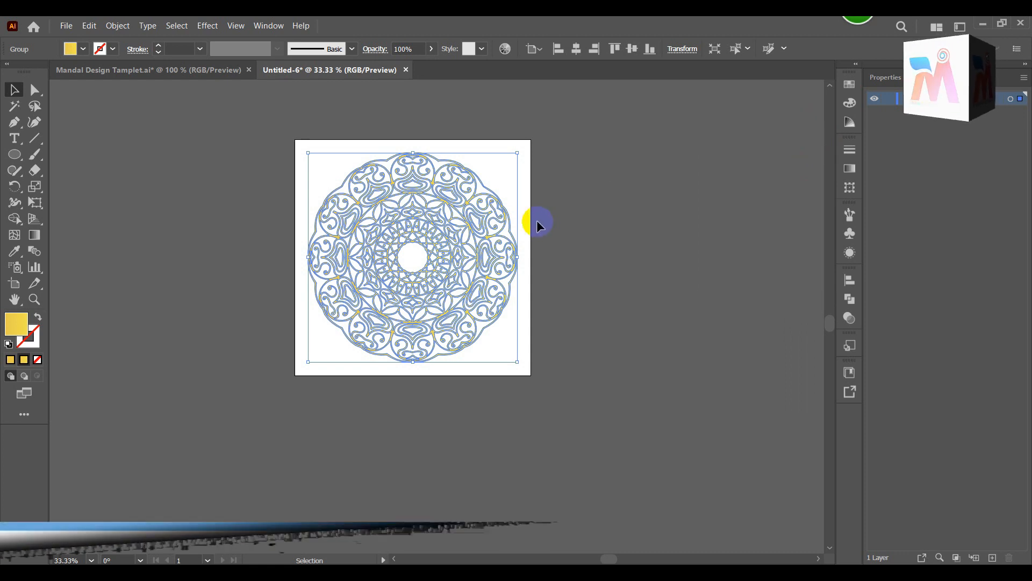
{"action": "left_click", "coordinate": [566, 189]}
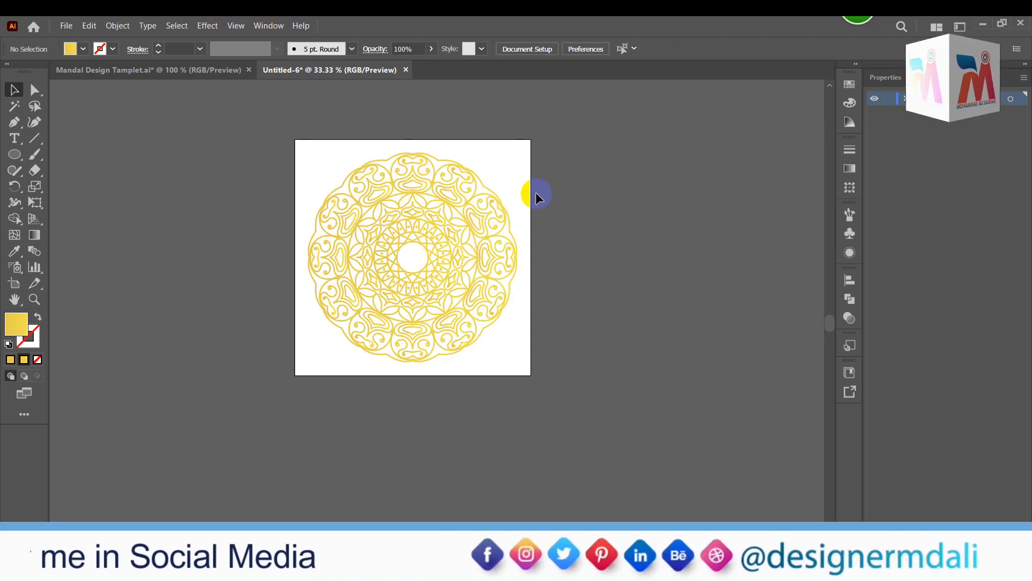
Step: Recolour the mandala with the solid dark green swatch C=90 M=30 Y=95 K=30 and deselect it to check the result
{"action": "left_click", "coordinate": [488, 199]}
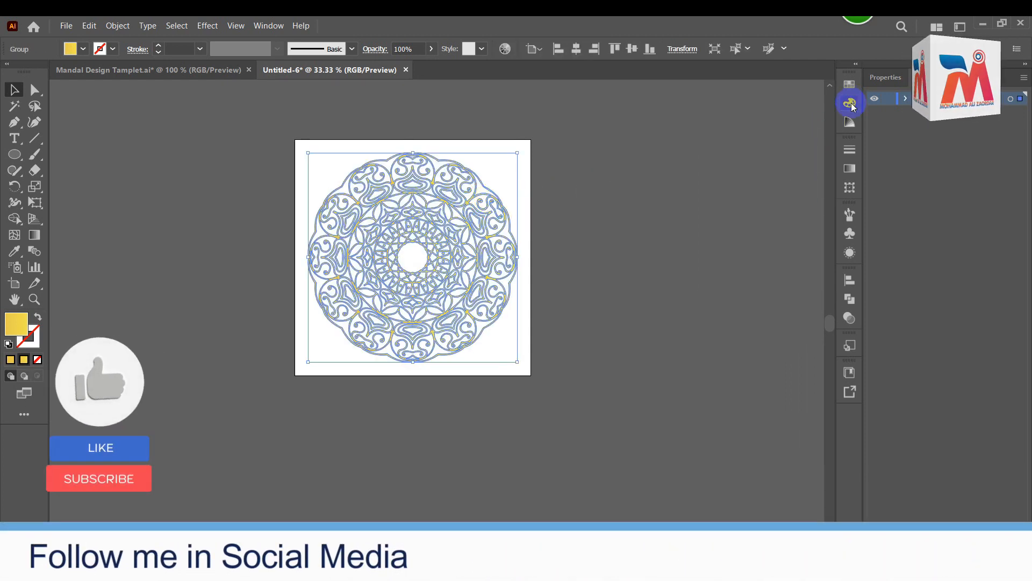
{"action": "left_click", "coordinate": [83, 49]}
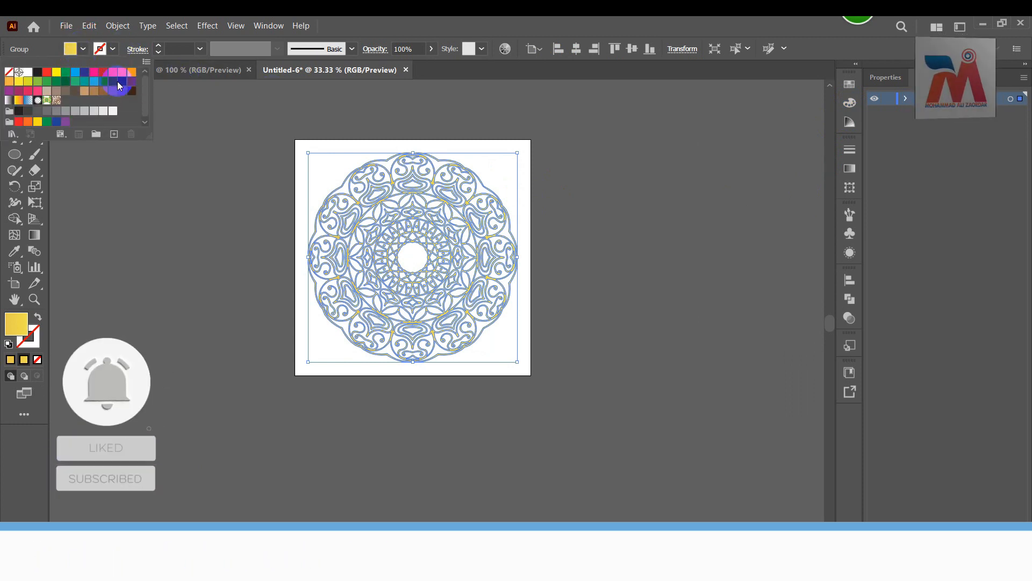
{"action": "left_click", "coordinate": [83, 82]}
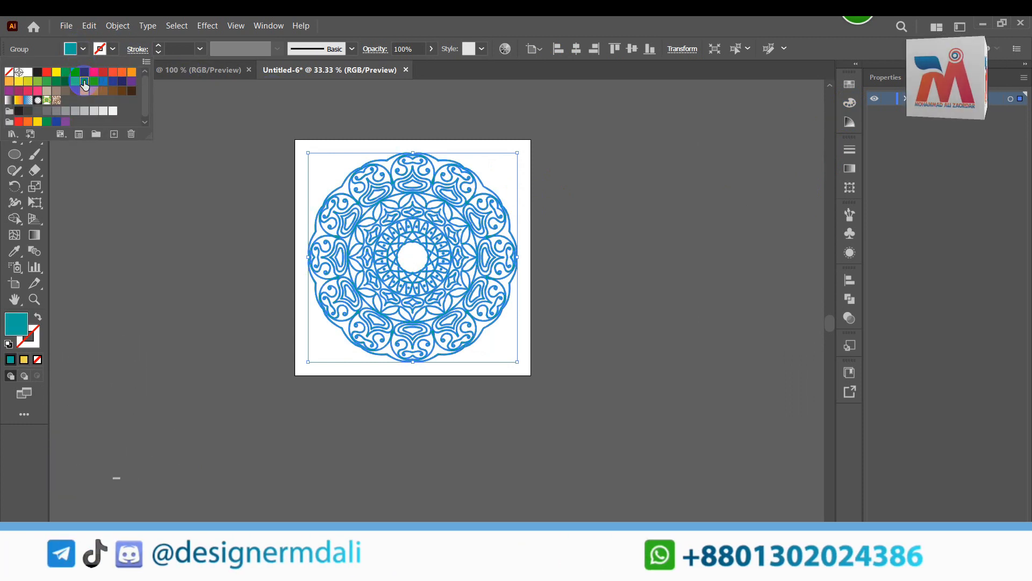
{"action": "left_click", "coordinate": [65, 83]}
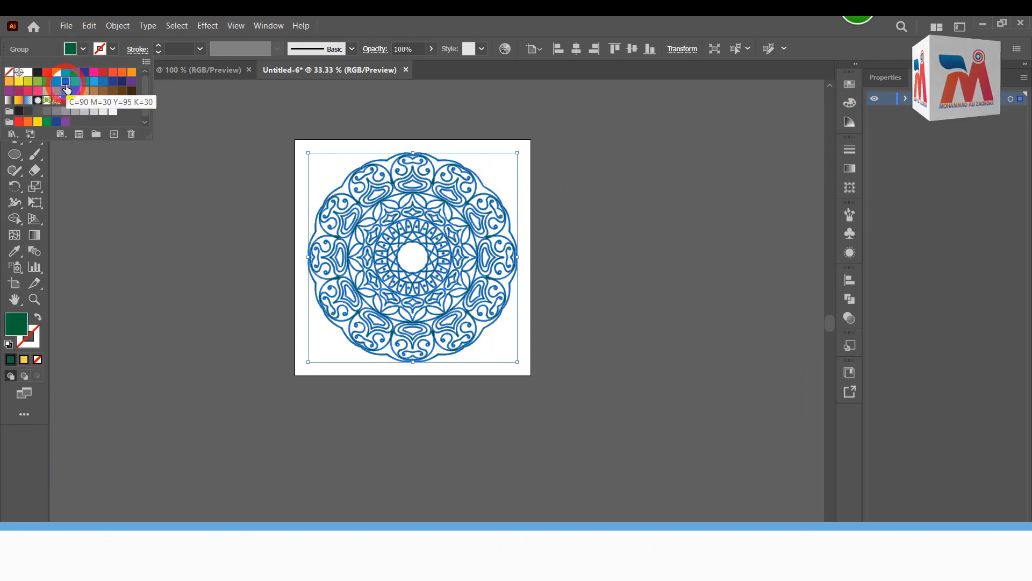
{"action": "left_click", "coordinate": [550, 186]}
{"action": "left_click", "coordinate": [570, 217]}
{"action": "scroll", "coordinate": [424, 229], "scroll_direction": "up", "scroll_amount": 2}
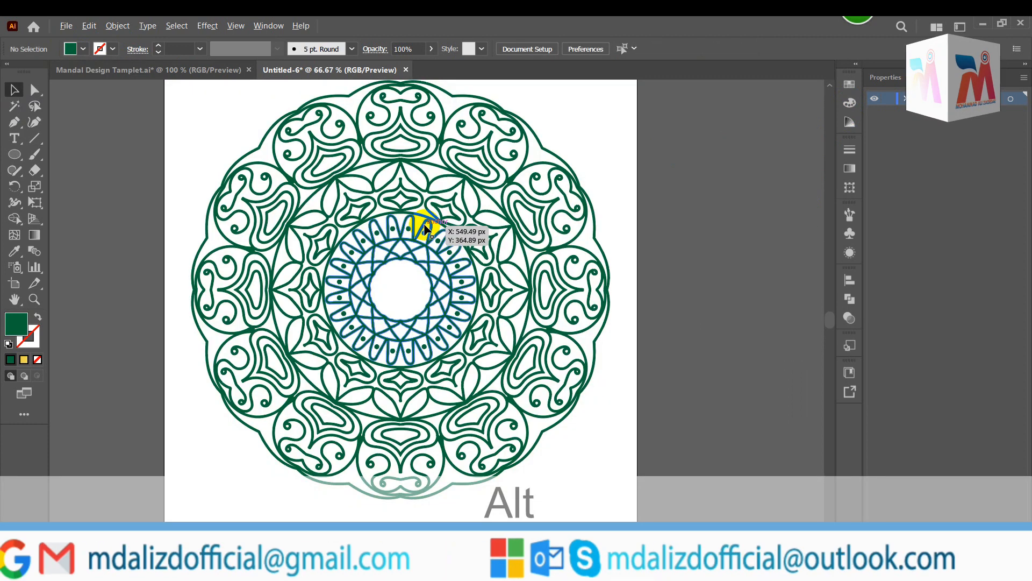
{"action": "scroll", "coordinate": [425, 229], "scroll_direction": "down", "scroll_amount": 1}
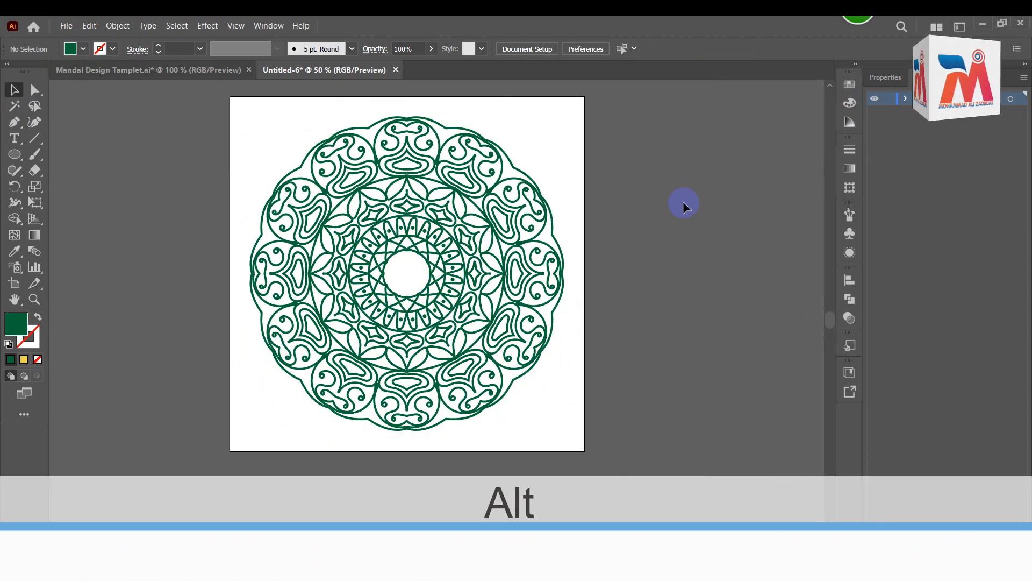
{"action": "left_click", "coordinate": [553, 432]}
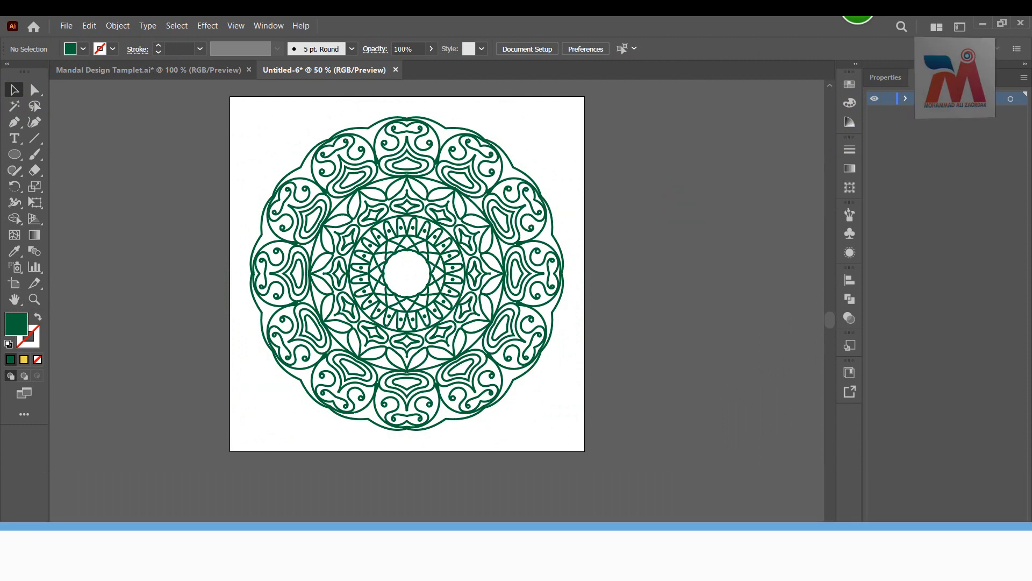
Step: Switch to Chrome and open a blank new tab in a maximised browser window
{"action": "left_click", "coordinate": [624, 552]}
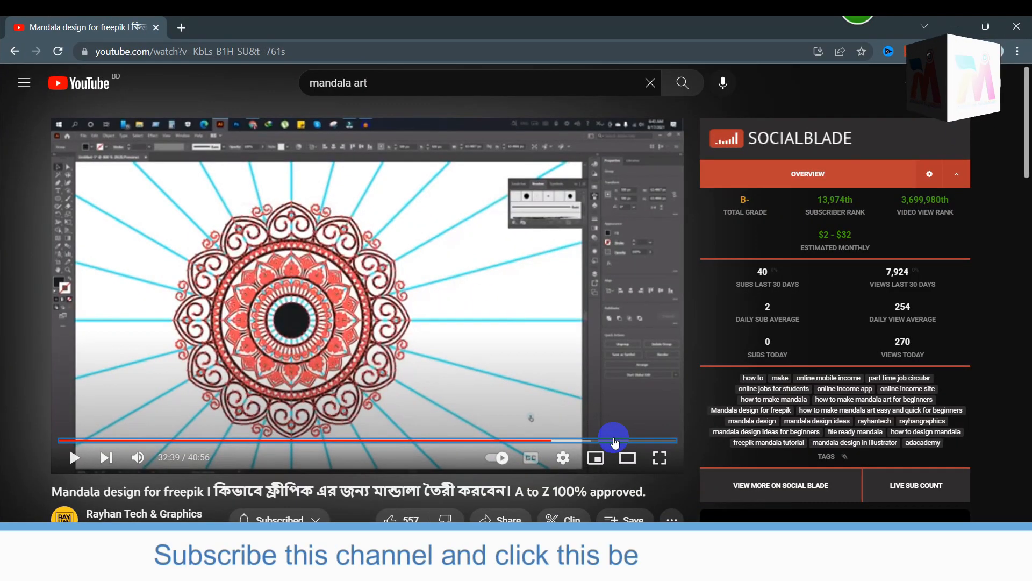
{"action": "left_click", "coordinate": [182, 27]}
{"action": "left_click", "coordinate": [153, 28]}
{"action": "left_click", "coordinate": [188, 52]}
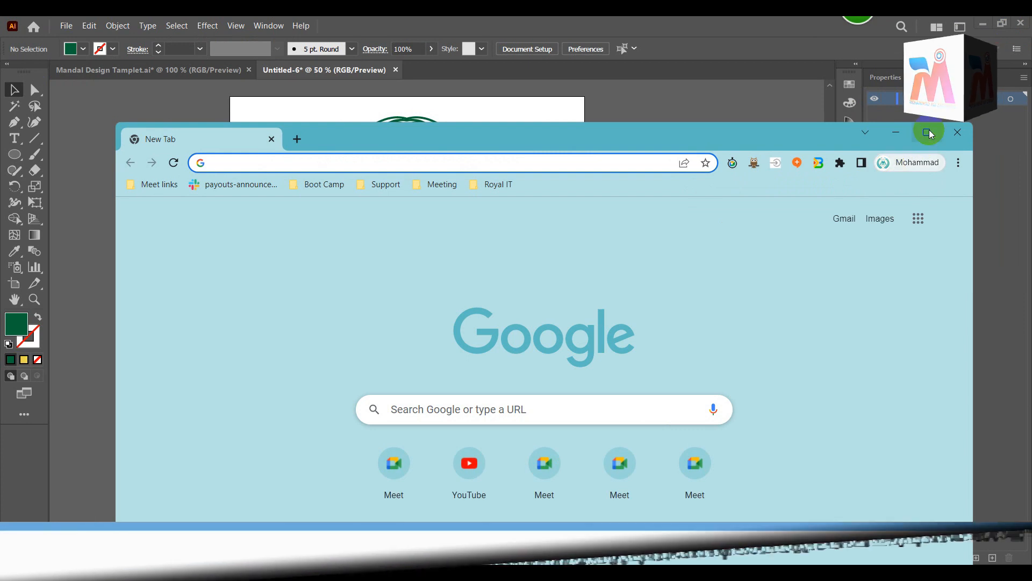
{"action": "left_click", "coordinate": [929, 132]}
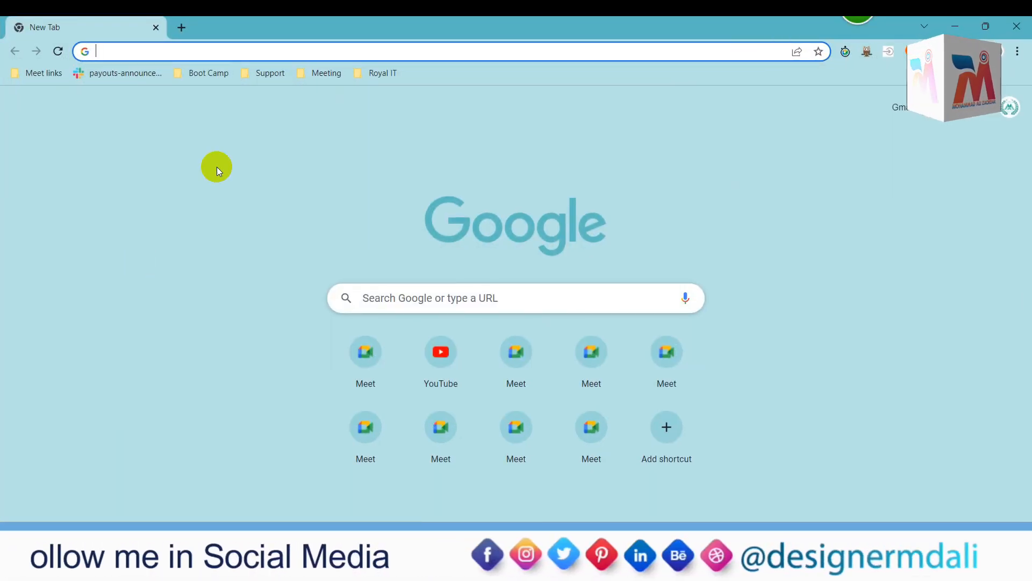
Step: Search Google for "golden gradient color code"
{"action": "left_click", "coordinate": [128, 51]}
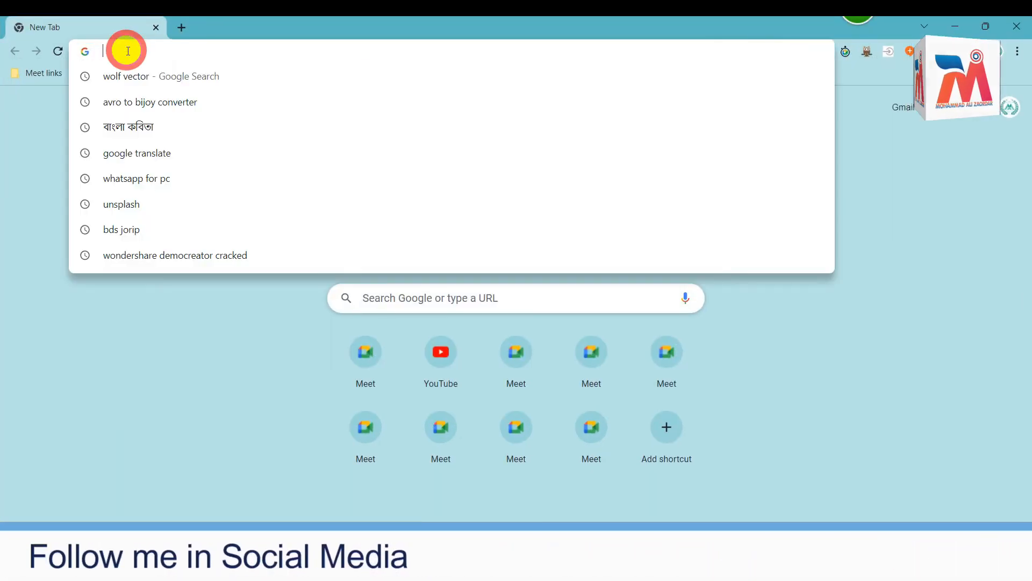
{"action": "key", "text": "BackSpace"}
{"action": "key", "text": "BackSpace"}
{"action": "type", "text": "gr"}
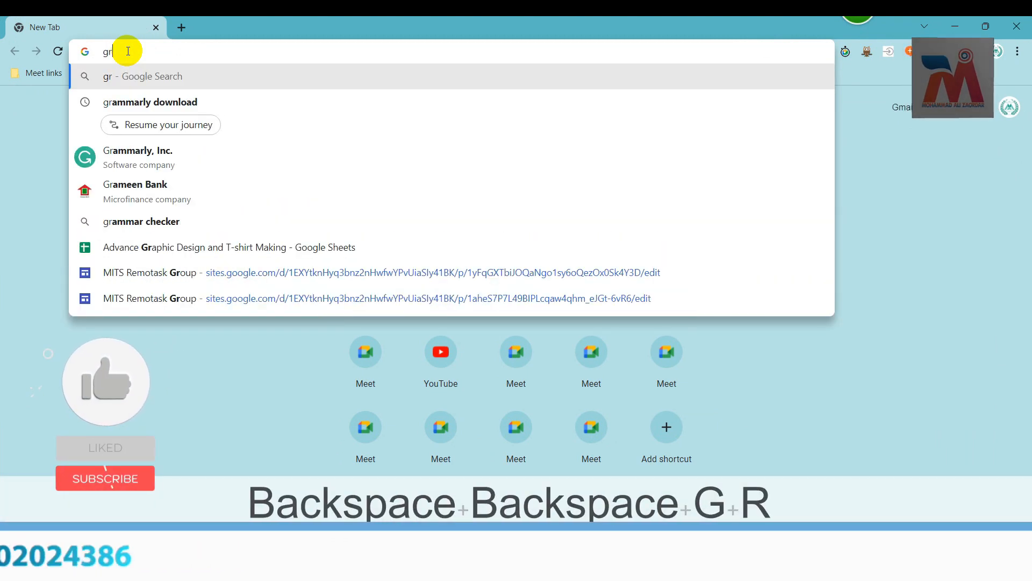
{"action": "key", "text": "BackSpace"}
{"action": "key", "text": "BackSpace"}
{"action": "key", "text": "BackSpace"}
{"action": "type", "text": "gol"}
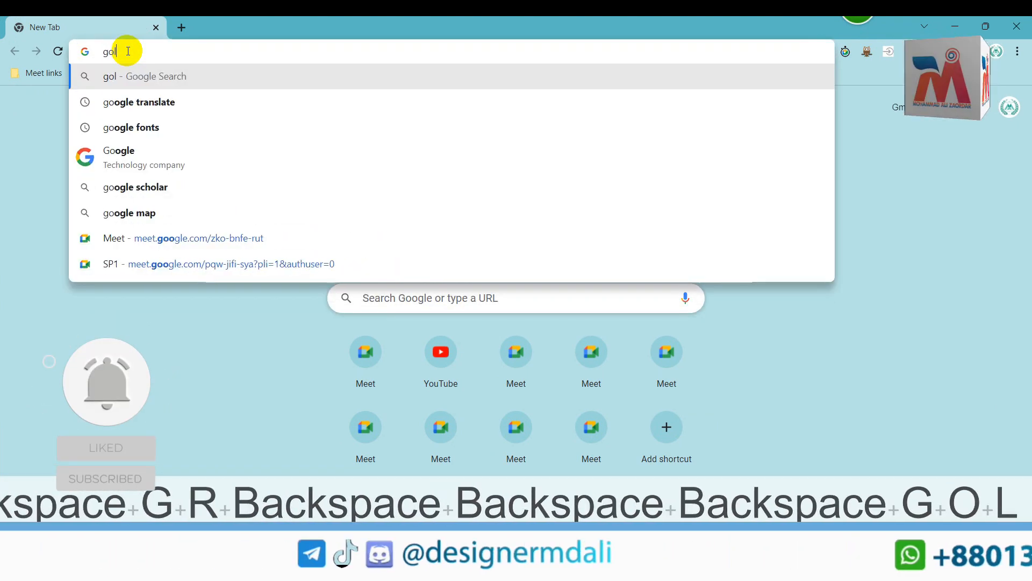
{"action": "type", "text": "den grad"}
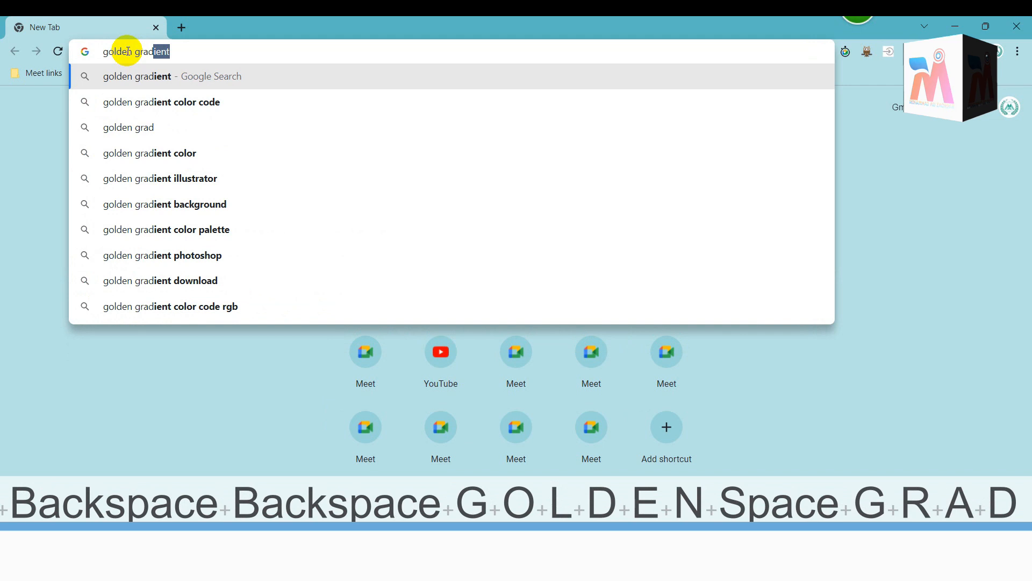
{"action": "type", "text": "ient"}
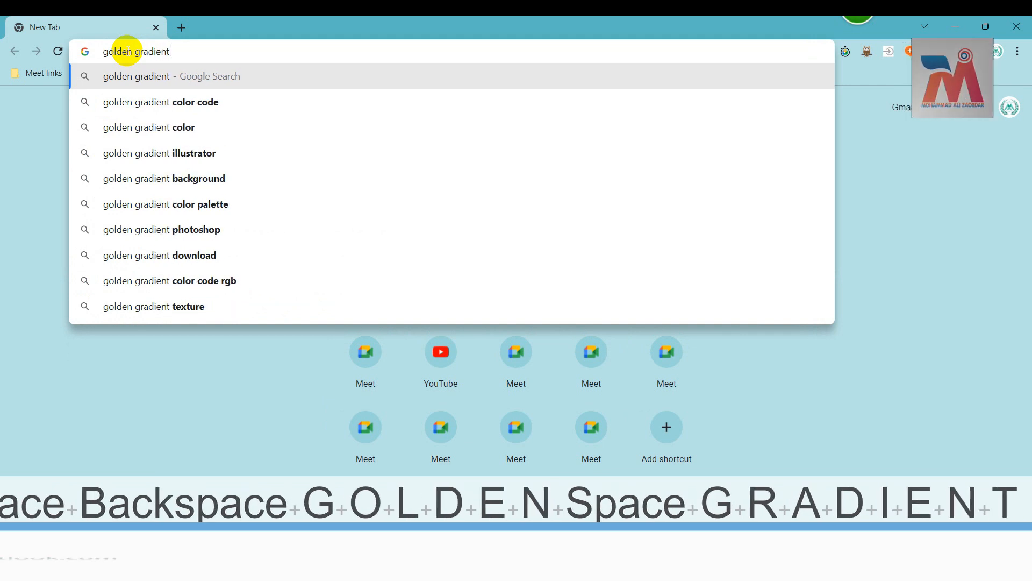
{"action": "left_click", "coordinate": [118, 102]}
Step: Find Scheme Color's four-band yellow-to-brown gold palette in the image results and copy the image
{"action": "scroll", "coordinate": [205, 221], "scroll_direction": "down", "scroll_amount": 3}
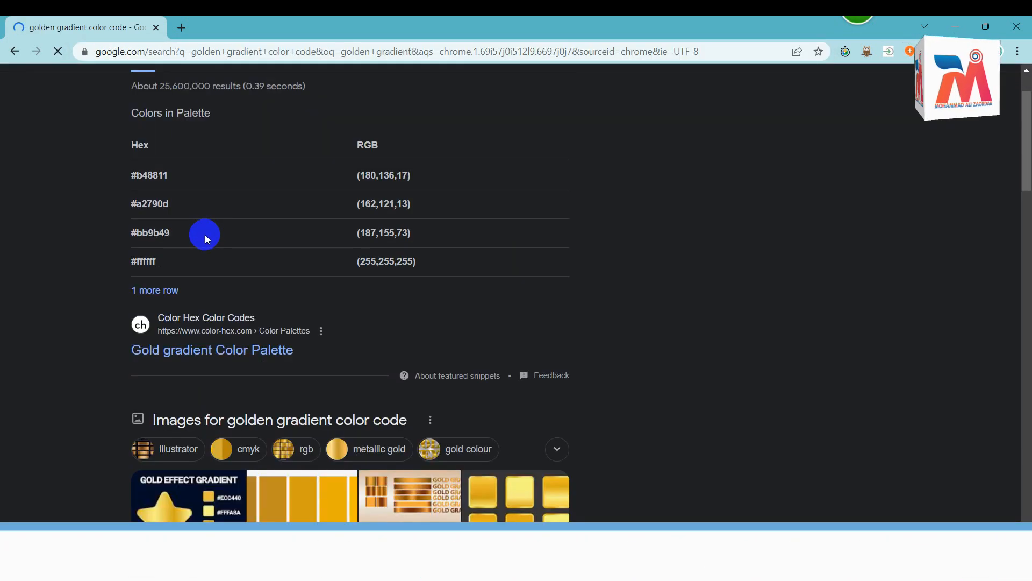
{"action": "scroll", "coordinate": [326, 369], "scroll_direction": "down", "scroll_amount": 5}
{"action": "scroll", "coordinate": [283, 238], "scroll_direction": "up", "scroll_amount": 2}
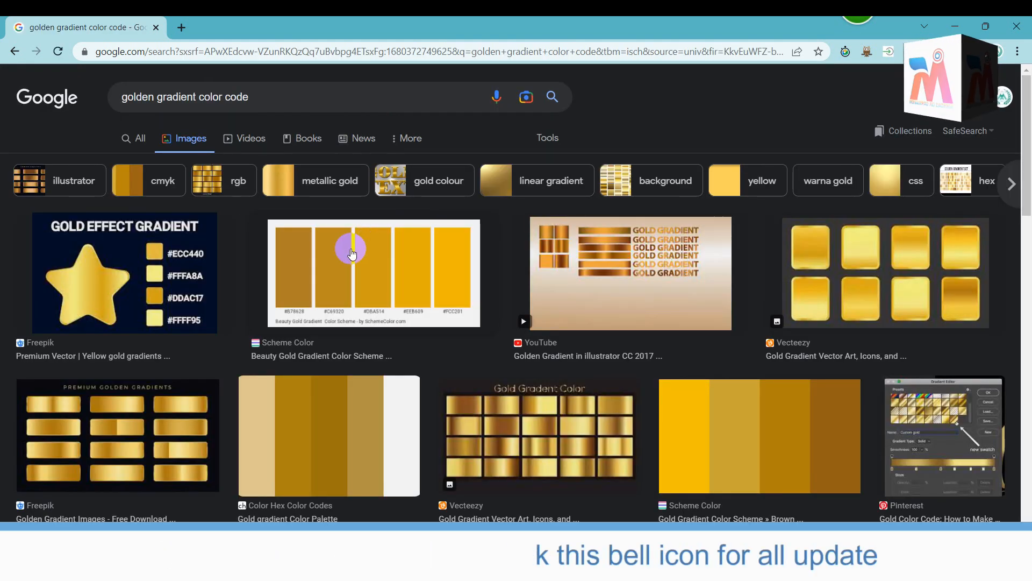
{"action": "scroll", "coordinate": [352, 254], "scroll_direction": "down", "scroll_amount": 1}
{"action": "scroll", "coordinate": [352, 254], "scroll_direction": "down", "scroll_amount": 2}
{"action": "scroll", "coordinate": [352, 252], "scroll_direction": "down", "scroll_amount": 3}
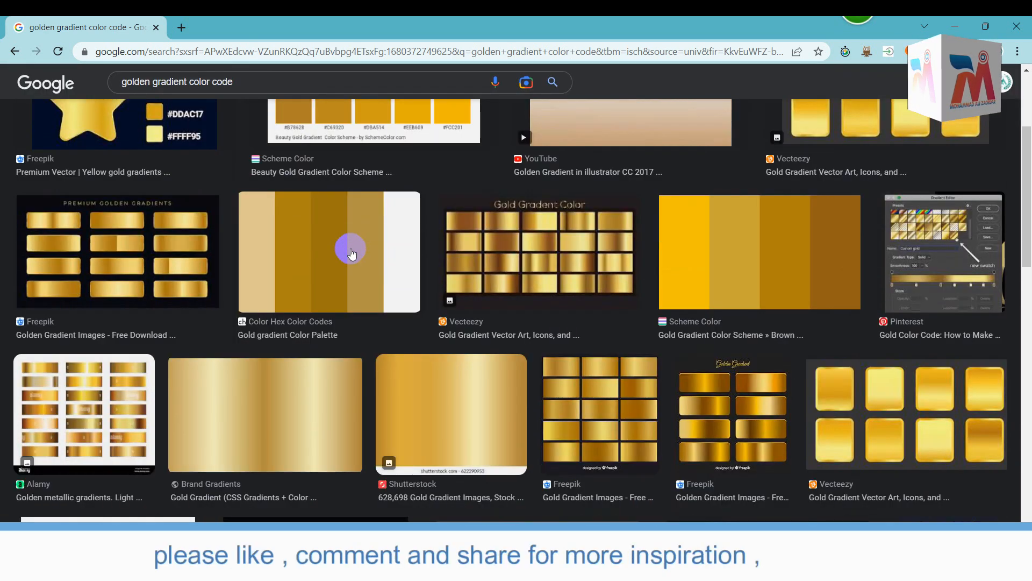
{"action": "scroll", "coordinate": [352, 254], "scroll_direction": "up", "scroll_amount": 1}
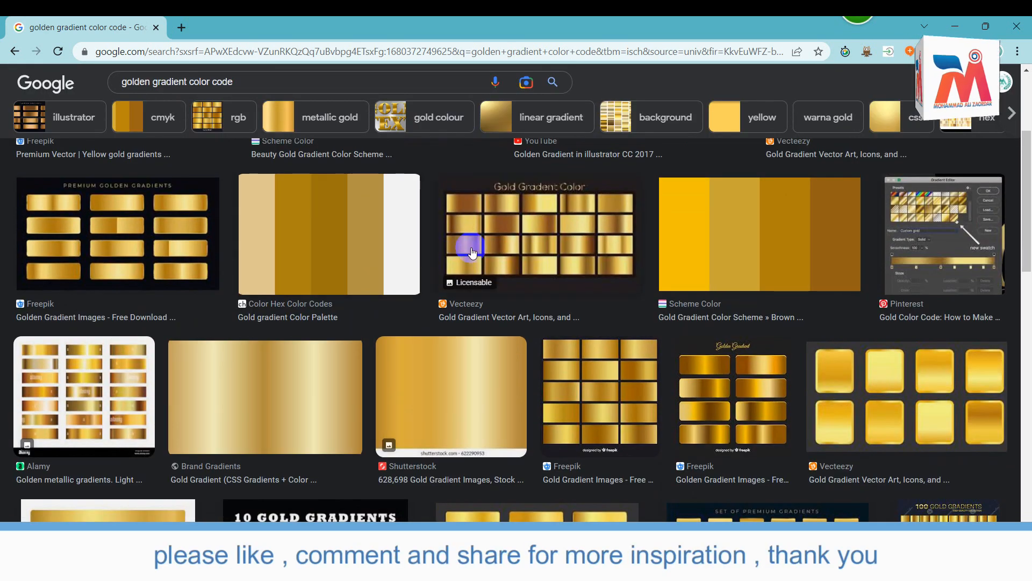
{"action": "left_click", "coordinate": [744, 211]}
{"action": "right_click", "coordinate": [742, 230]}
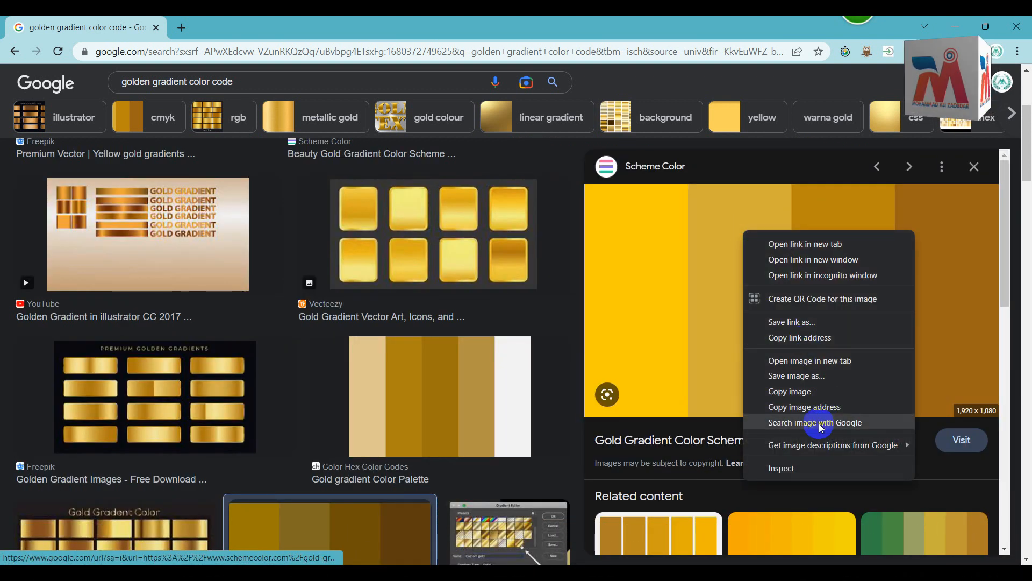
{"action": "left_click", "coordinate": [795, 392]}
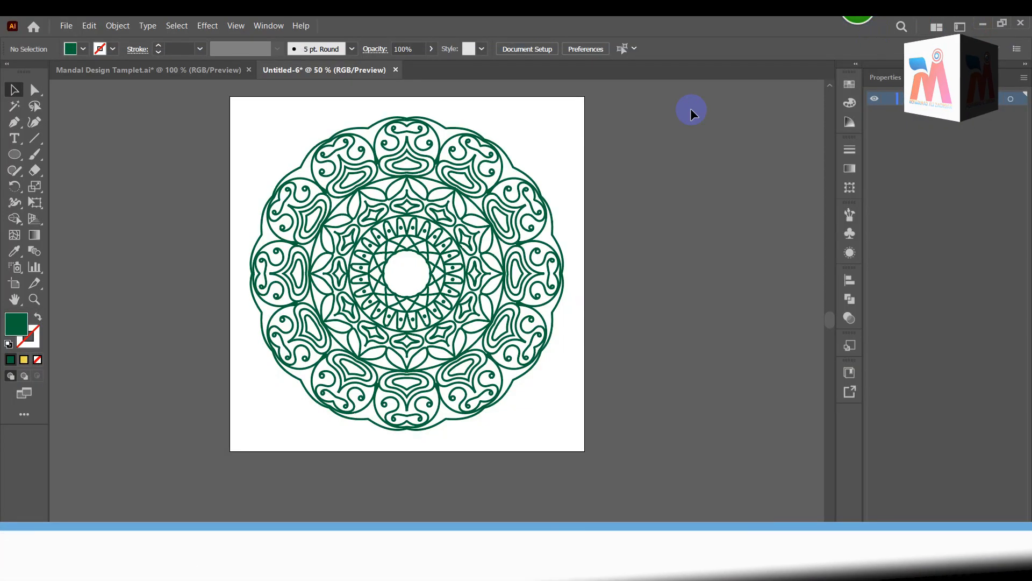
Step: Switch to Illustrator, paste the gold palette image, scale it down and place it beside the mandala artboard
{"action": "key", "text": "ctrl+v"}
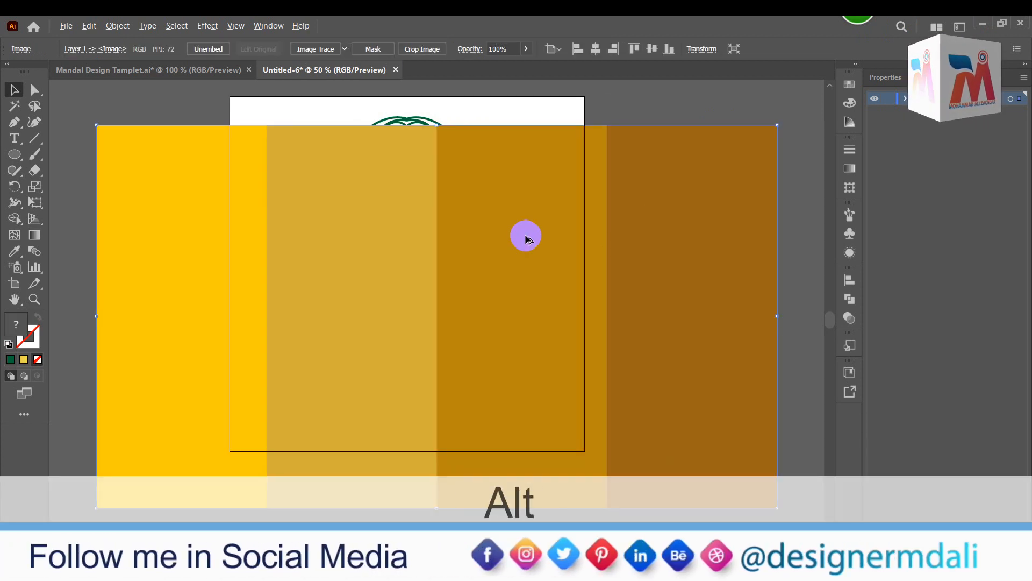
{"action": "scroll", "coordinate": [526, 236], "scroll_direction": "down", "scroll_amount": 2}
{"action": "left_click_drag", "start_coordinate": [654, 182], "coordinate": [426, 270]}
{"action": "left_click_drag", "start_coordinate": [378, 321], "coordinate": [642, 176]}
{"action": "left_click", "coordinate": [636, 278]}
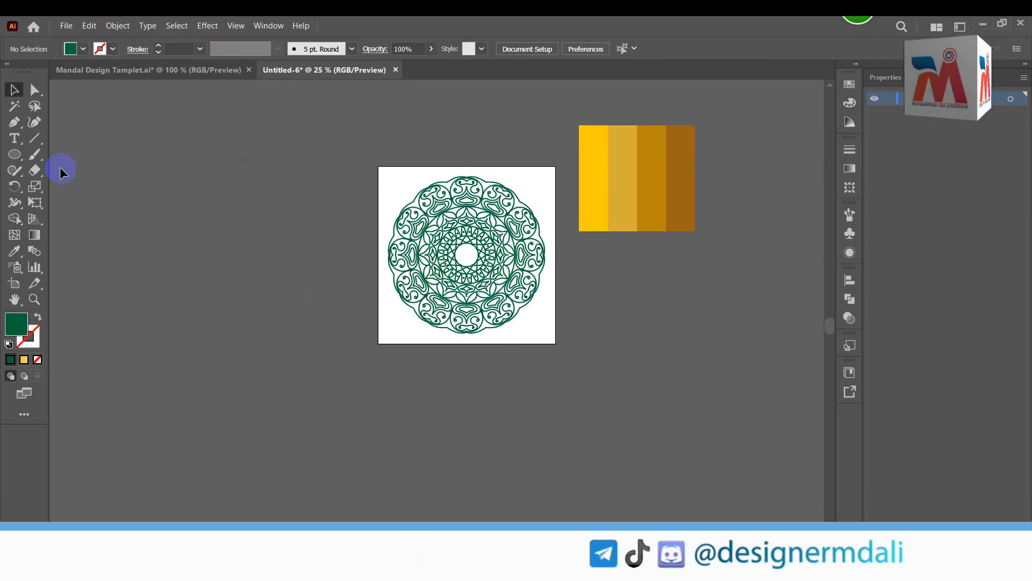
Step: Draw a small square below the gold palette image with the Rectangle tool and deselect it
{"action": "left_click_drag", "start_coordinate": [14, 155], "coordinate": [69, 149]}
{"action": "left_click_drag", "start_coordinate": [595, 253], "coordinate": [672, 306]}
{"action": "left_click", "coordinate": [14, 89]}
{"action": "left_click", "coordinate": [719, 243]}
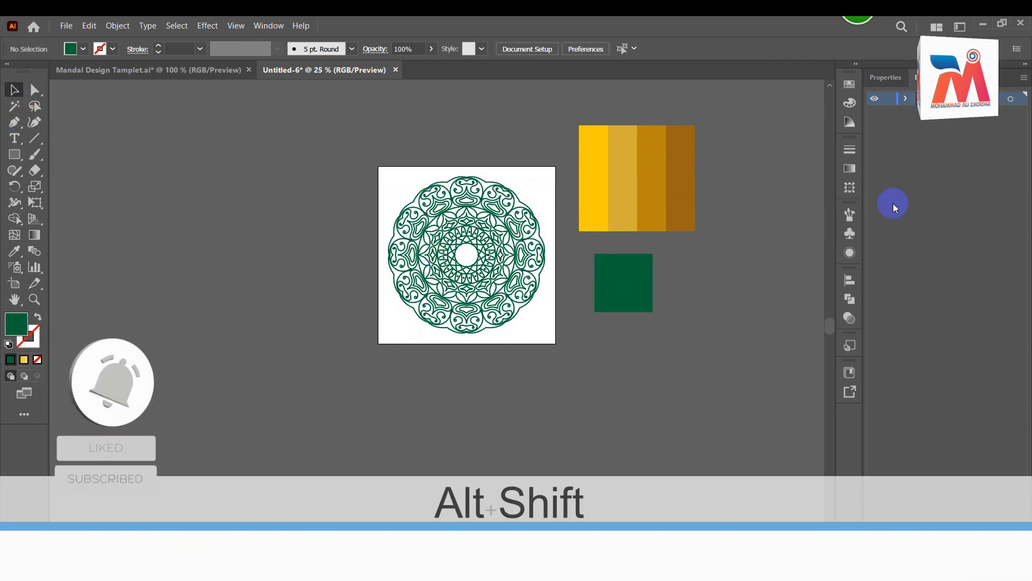
Step: Set up a linear gradient by sampling the palette's darkest brown for the start stop and its bright yellow for the end stop
{"action": "left_click", "coordinate": [850, 168]}
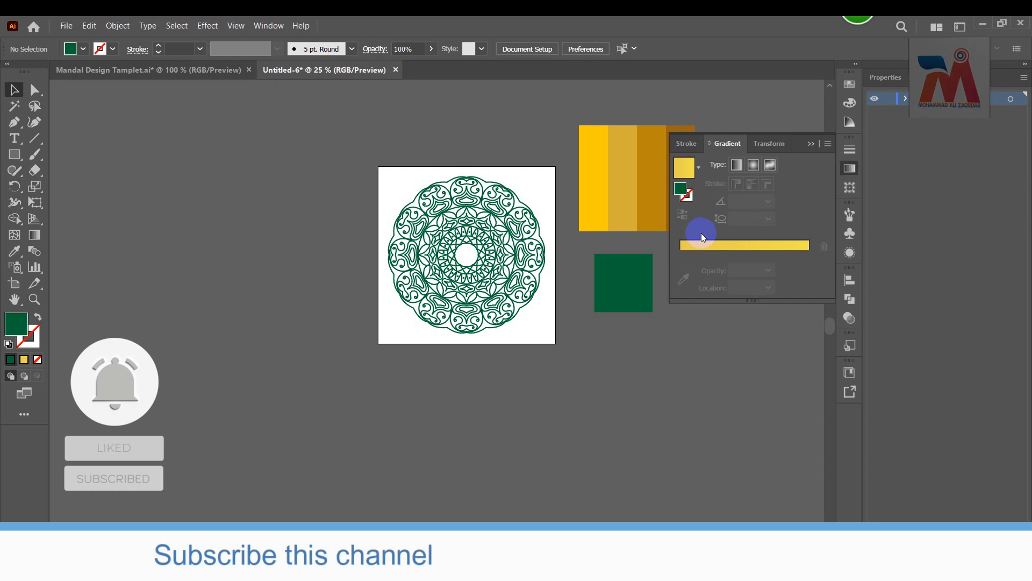
{"action": "left_click", "coordinate": [712, 244]}
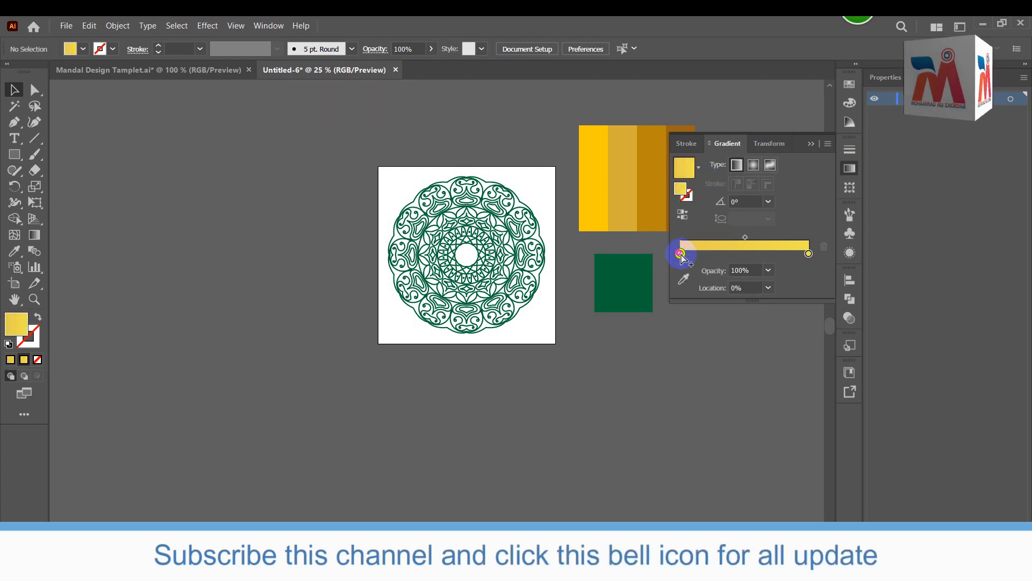
{"action": "left_click", "coordinate": [687, 280]}
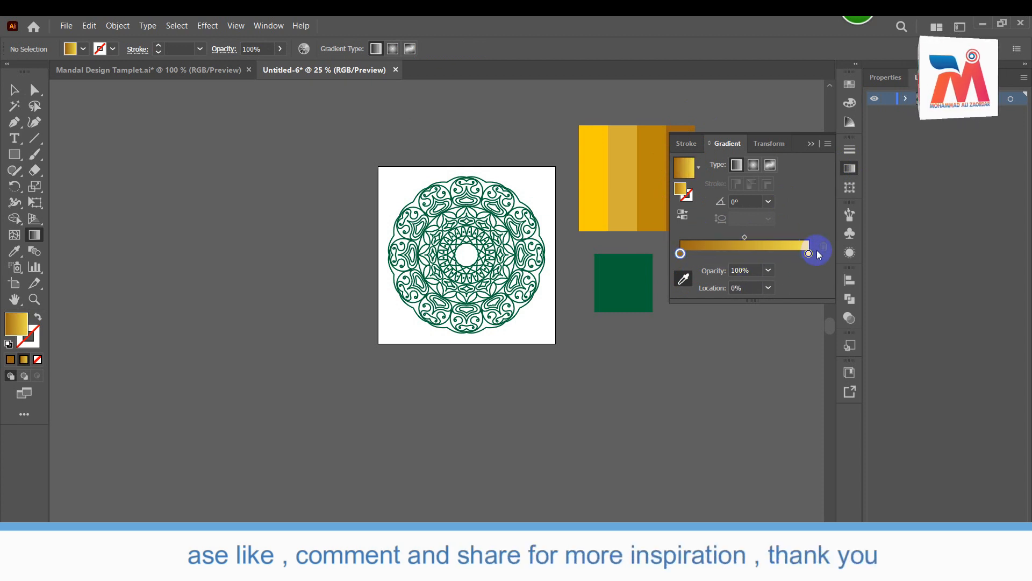
{"action": "left_click", "coordinate": [598, 162]}
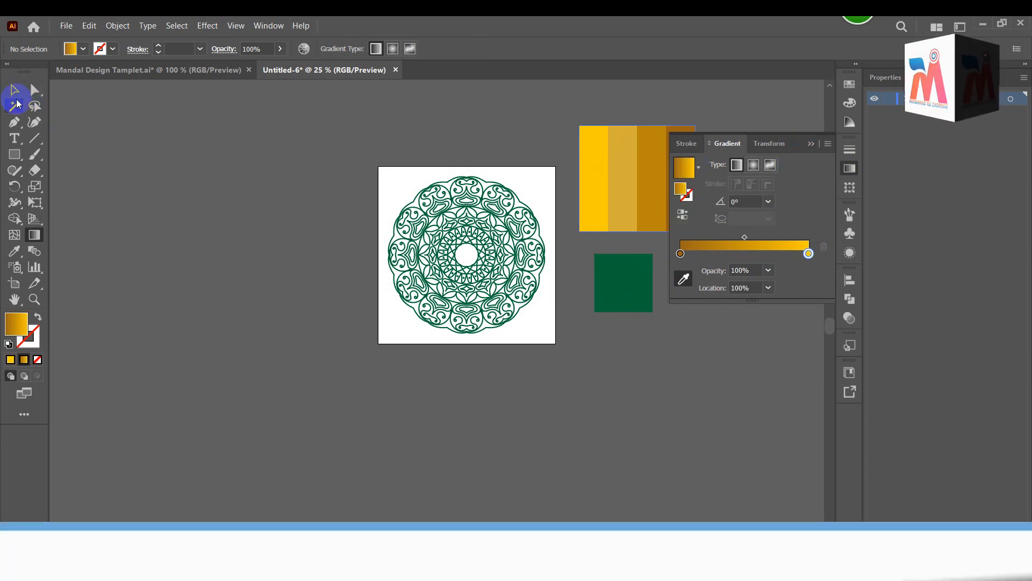
Step: Apply the brown-to-yellow gradient to the small square, close the gradient settings and deselect it
{"action": "left_click", "coordinate": [14, 90]}
{"action": "left_click", "coordinate": [624, 275]}
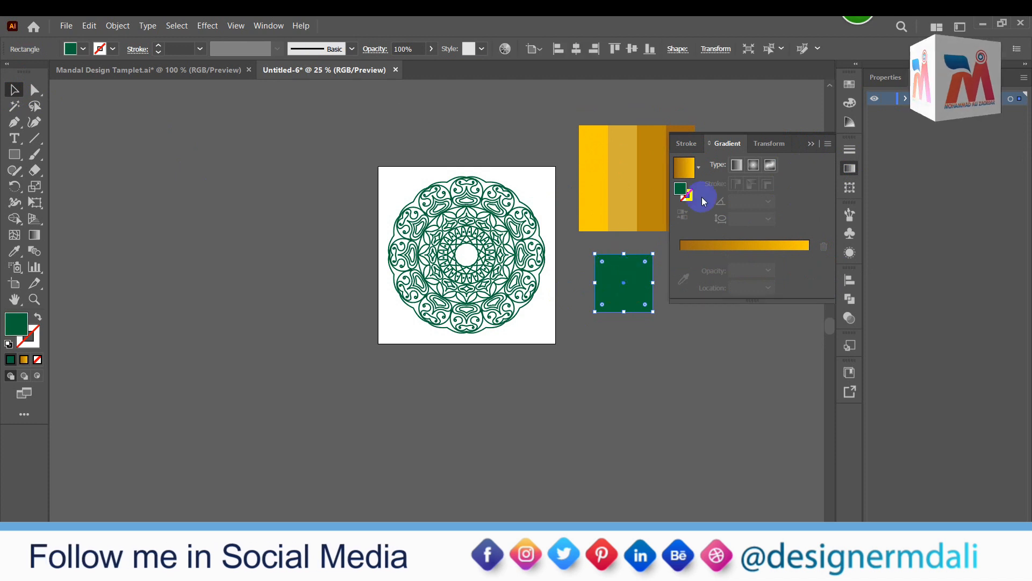
{"action": "left_click", "coordinate": [692, 167]}
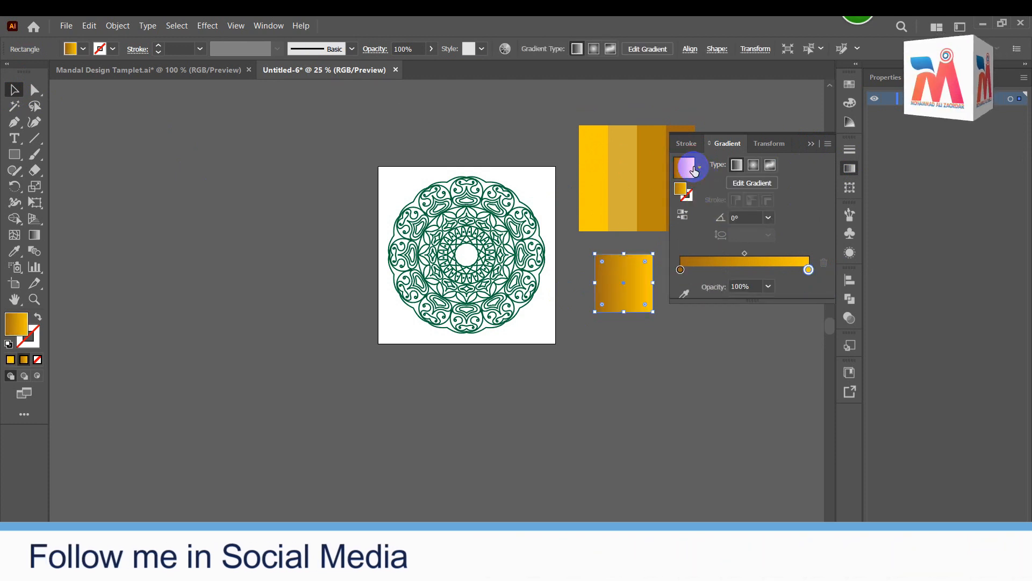
{"action": "left_click", "coordinate": [811, 143]}
{"action": "left_click", "coordinate": [127, 114]}
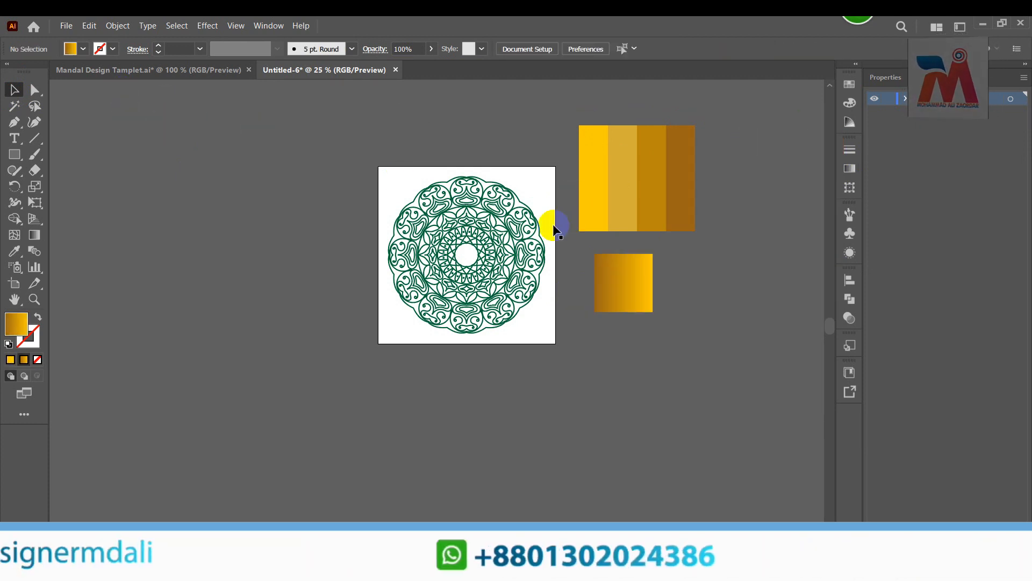
Step: Apply the square's golden gradient to the mandala group with the Eyedropper and deselect it
{"action": "left_click", "coordinate": [13, 240]}
{"action": "left_click", "coordinate": [15, 249]}
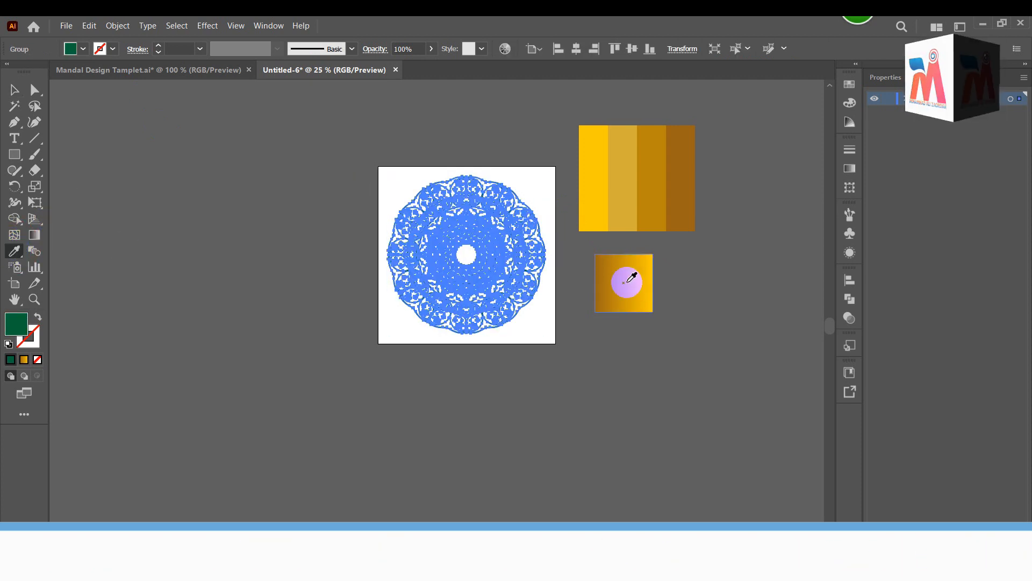
{"action": "left_click", "coordinate": [15, 89]}
{"action": "left_click", "coordinate": [342, 305]}
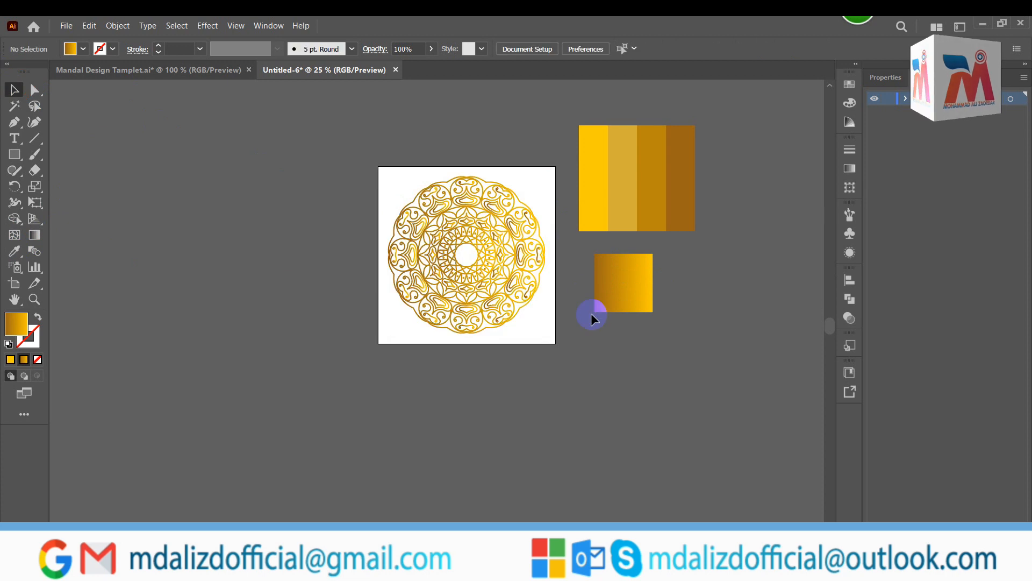
Step: Convert the mandala group into a compound path
{"action": "scroll", "coordinate": [566, 269], "scroll_direction": "up", "scroll_amount": 1, "text": "alt"}
{"action": "scroll", "coordinate": [566, 268], "scroll_direction": "up", "scroll_amount": 1, "text": "alt"}
{"action": "scroll", "coordinate": [544, 255], "scroll_direction": "down", "scroll_amount": 1, "text": "alt"}
{"action": "left_click", "coordinate": [497, 196]}
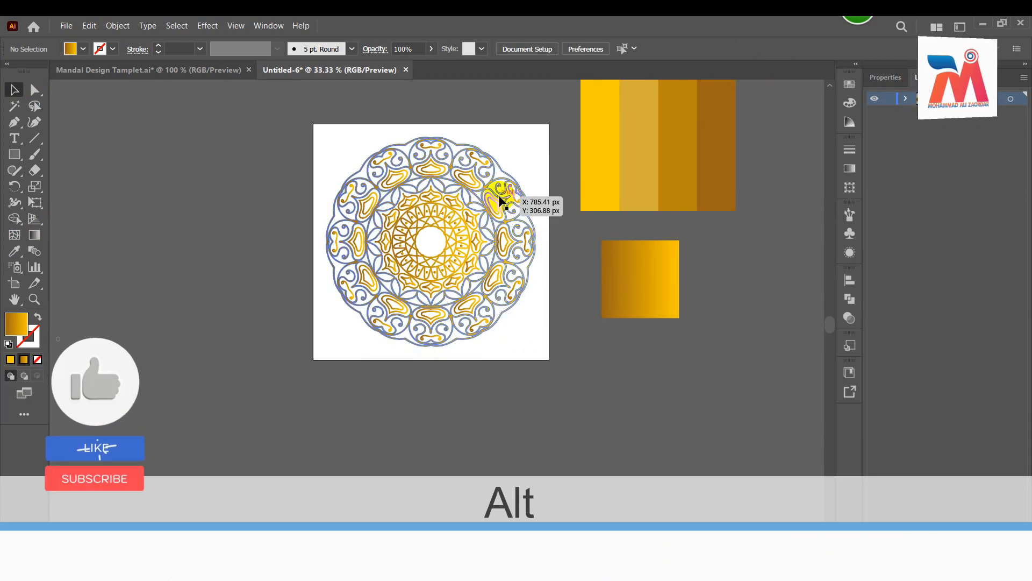
{"action": "left_click", "coordinate": [117, 25]}
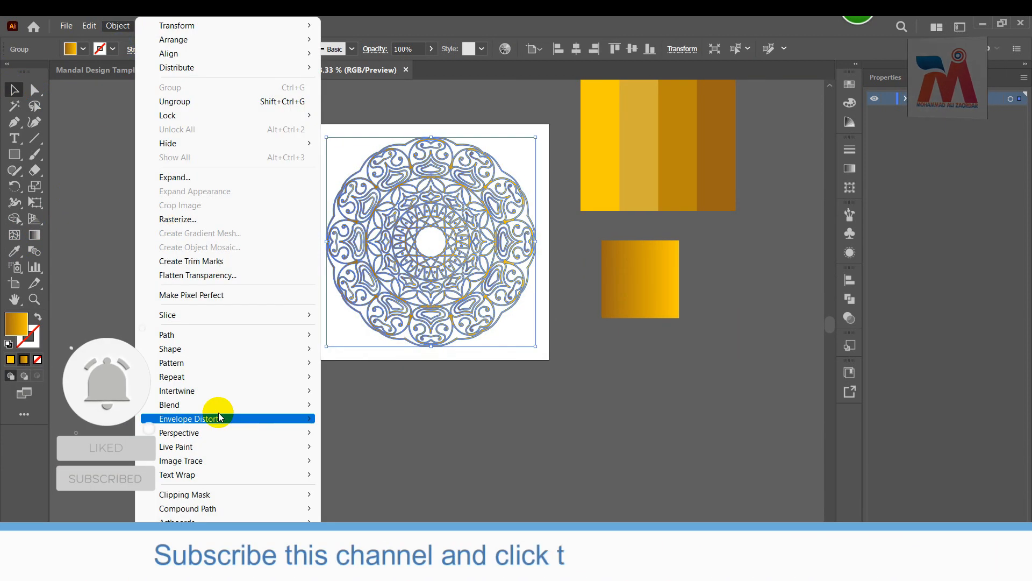
{"action": "mouse_move", "coordinate": [218, 511]}
{"action": "left_click", "coordinate": [389, 508]}
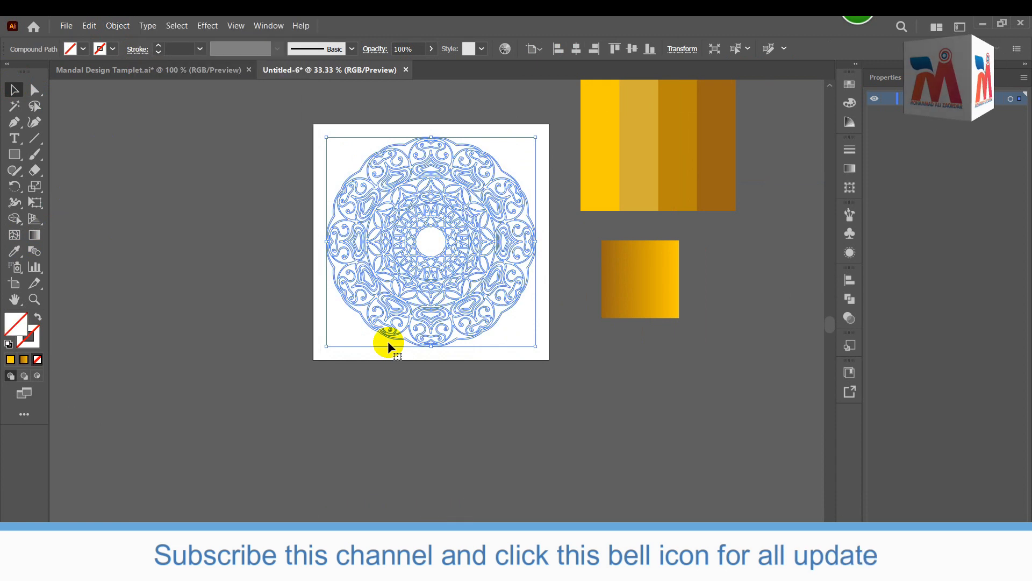
Step: Fill the mandala compound path with the golden gradient sampled from the square and deselect it
{"action": "left_click", "coordinate": [14, 250]}
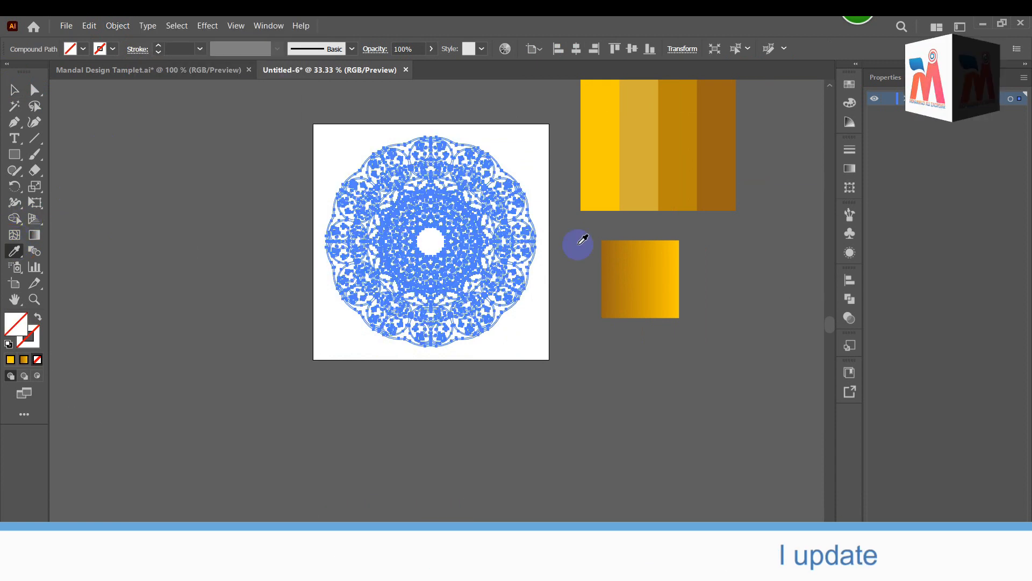
{"action": "left_click", "coordinate": [14, 90]}
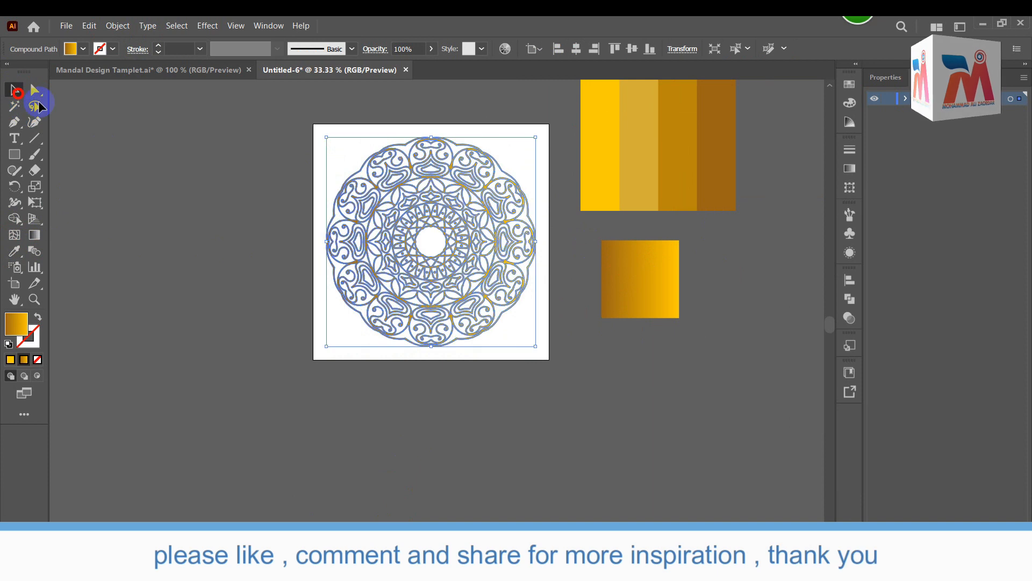
{"action": "left_click", "coordinate": [387, 393]}
Step: Change the mandala's gradient type to radial, close the gradient settings and deselect it
{"action": "left_click", "coordinate": [461, 238]}
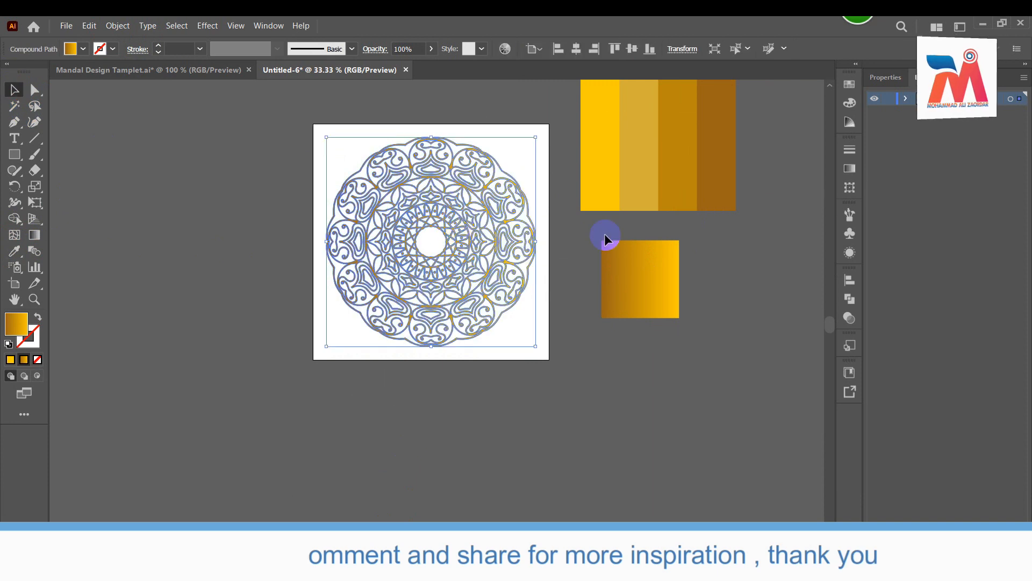
{"action": "left_click", "coordinate": [850, 170]}
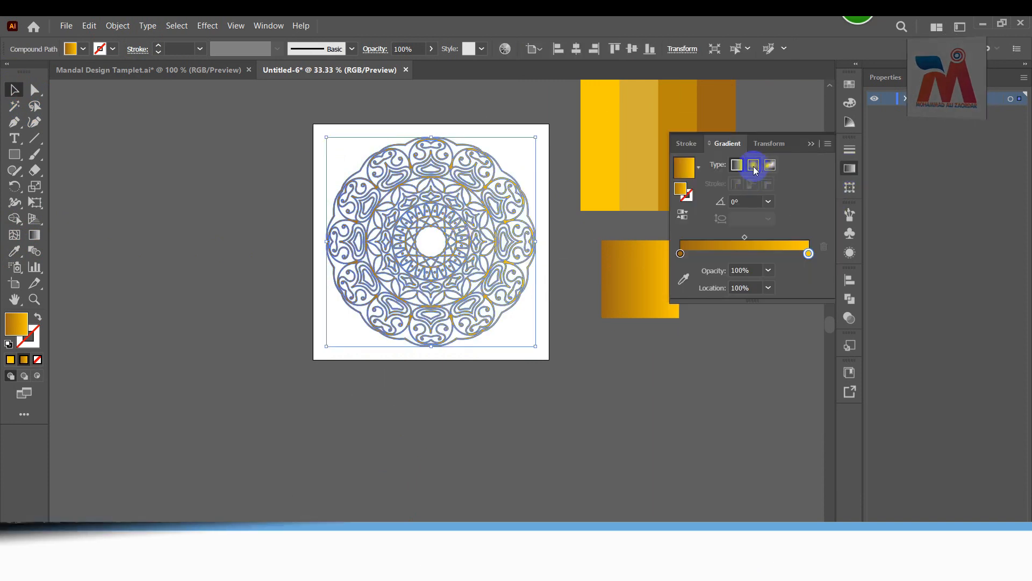
{"action": "left_click", "coordinate": [754, 166]}
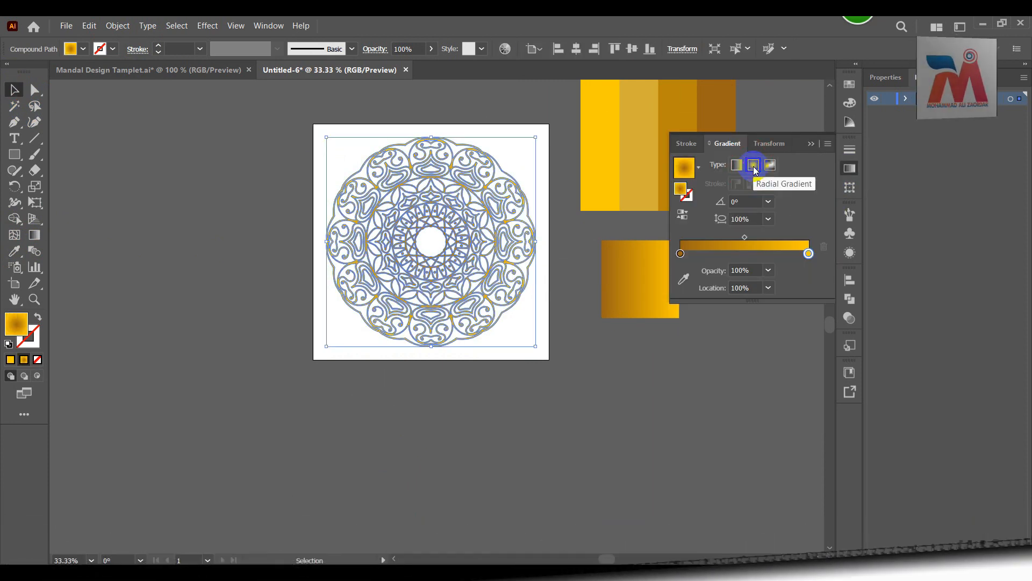
{"action": "left_click", "coordinate": [801, 146]}
{"action": "left_click", "coordinate": [555, 173]}
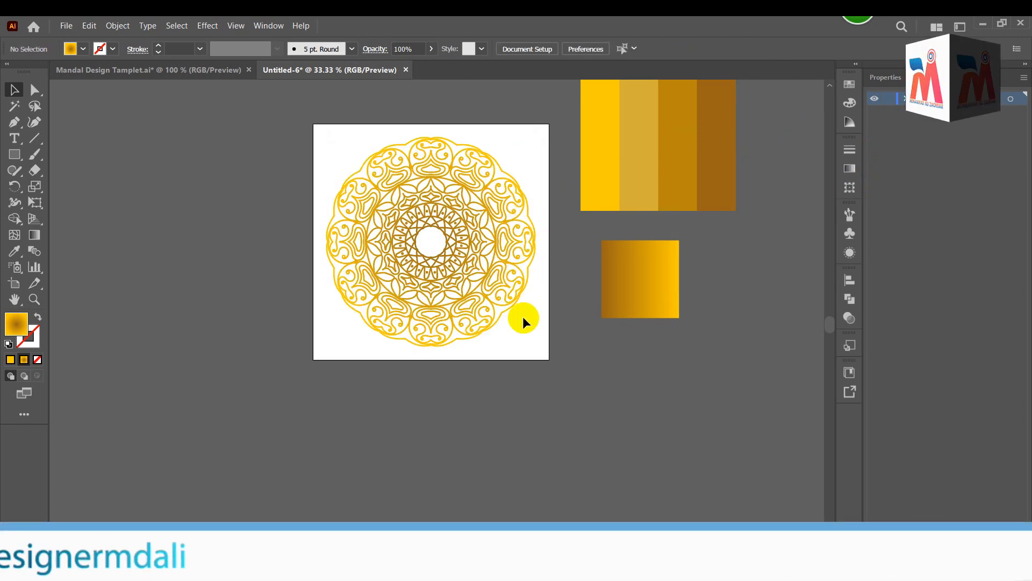
Step: Create a 1000 px by 1000 px rectangle over the mandala artboard with the Rectangle tool
{"action": "scroll", "coordinate": [406, 279], "scroll_direction": "up", "scroll_amount": 2, "text": "alt"}
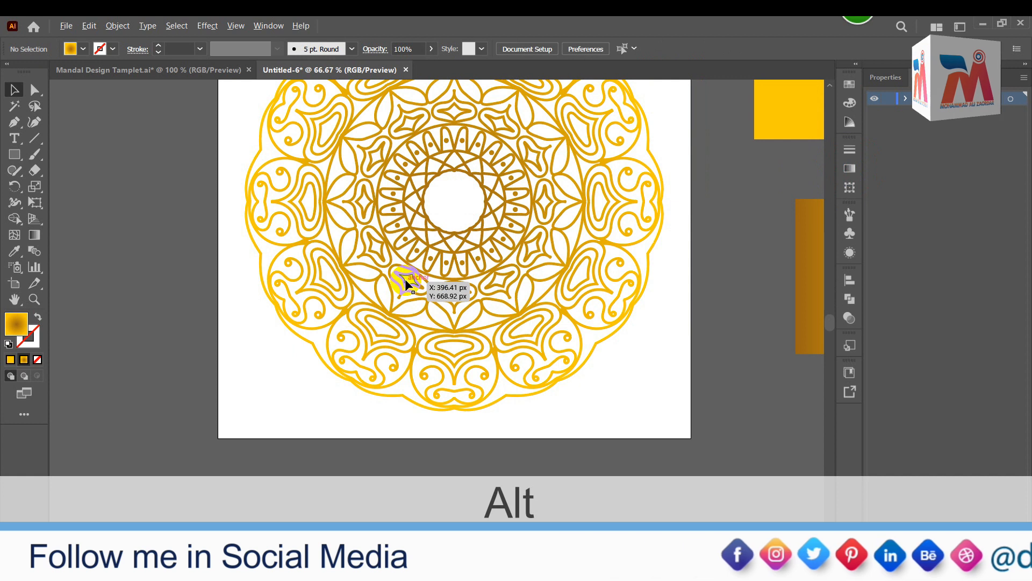
{"action": "scroll", "coordinate": [407, 280], "scroll_direction": "down", "scroll_amount": 1, "text": "alt"}
{"action": "scroll", "coordinate": [408, 278], "scroll_direction": "up", "scroll_amount": 1}
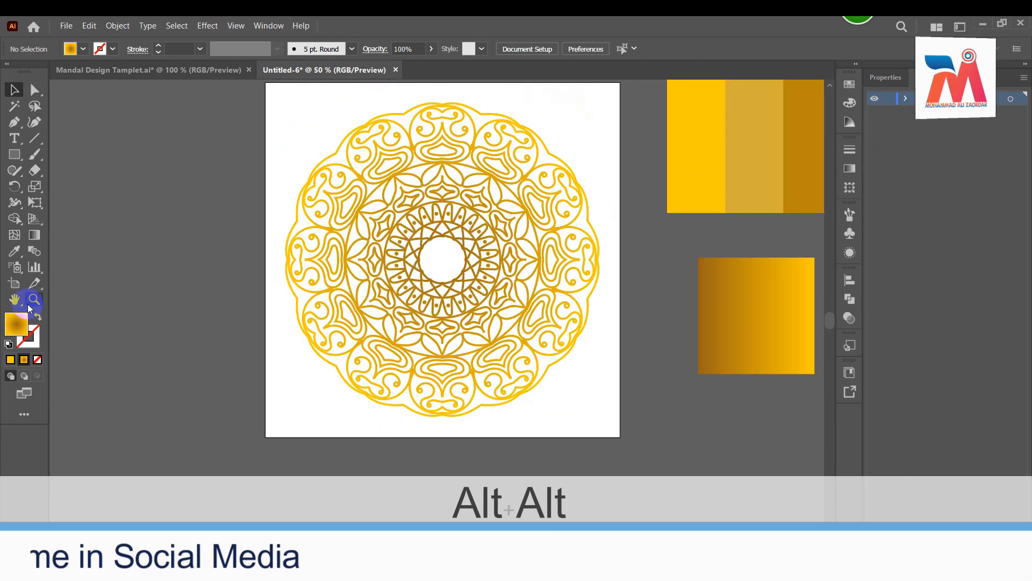
{"action": "left_click", "coordinate": [14, 153]}
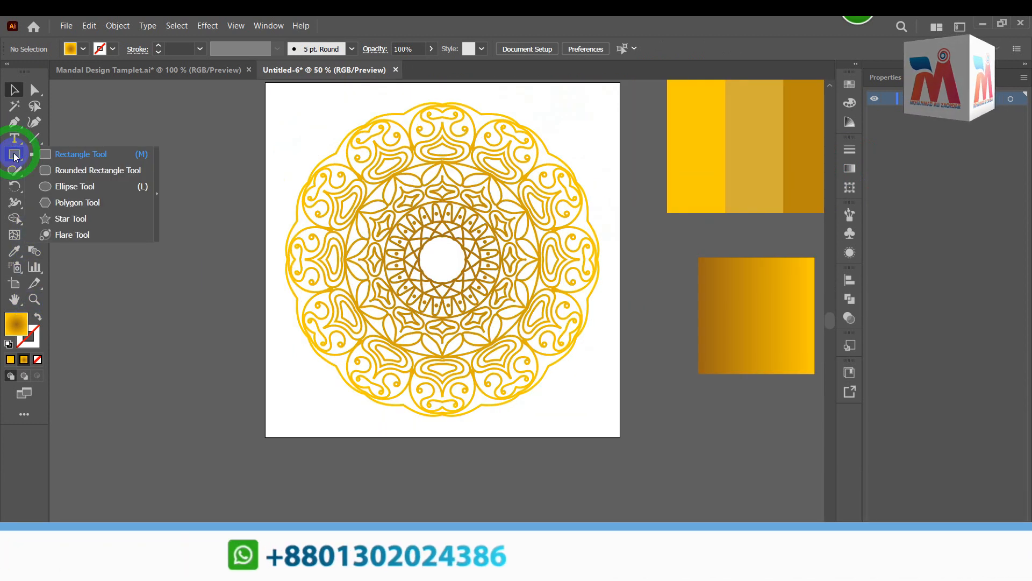
{"action": "left_click", "coordinate": [69, 160]}
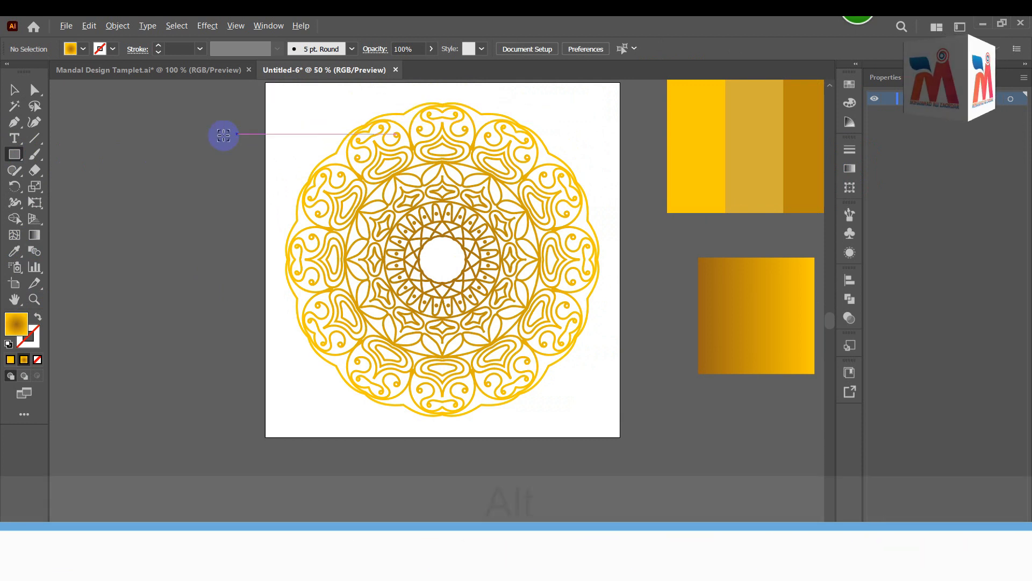
{"action": "scroll", "coordinate": [209, 138], "scroll_direction": "down", "scroll_amount": 1, "text": "alt"}
{"action": "scroll", "coordinate": [209, 138], "scroll_direction": "up", "scroll_amount": 1, "text": "alt"}
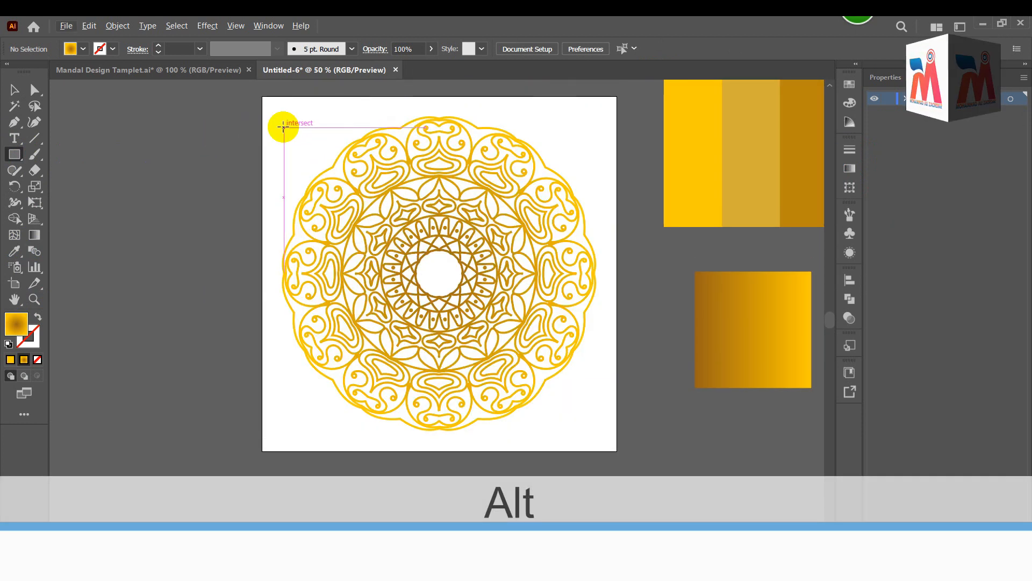
{"action": "left_click", "coordinate": [228, 178]}
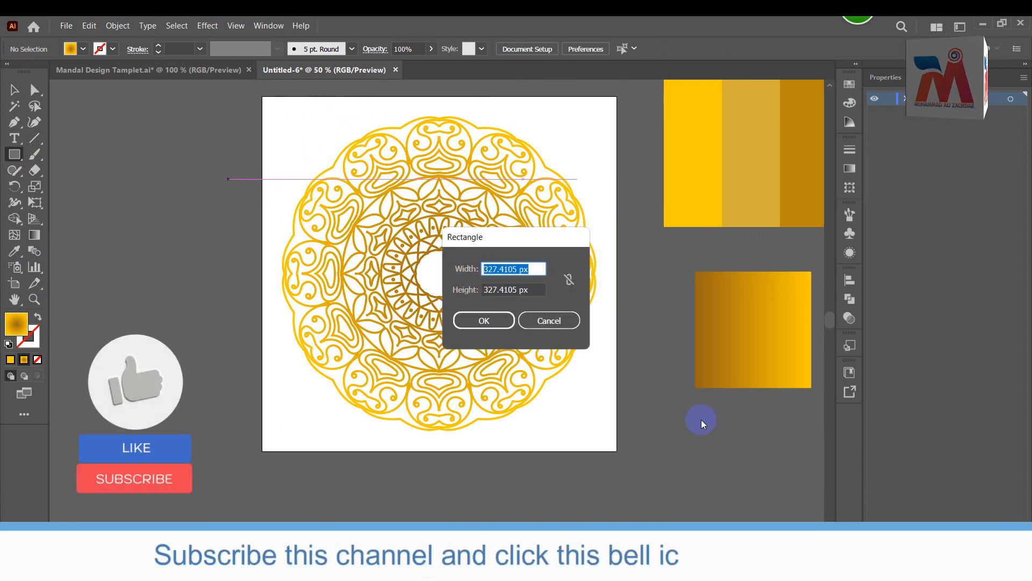
{"action": "type", "text": "1000"}
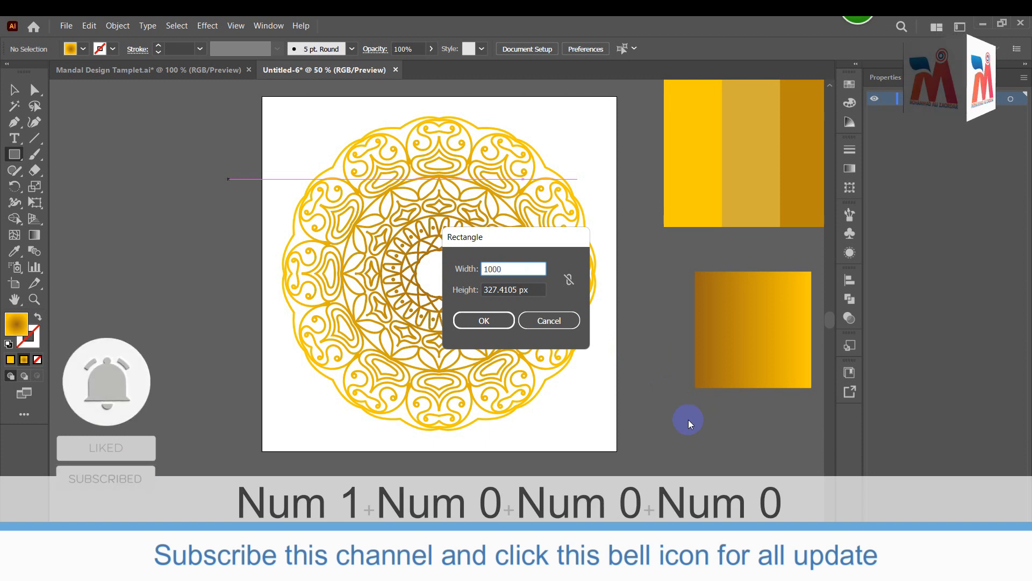
{"action": "left_click_drag", "start_coordinate": [535, 289], "coordinate": [438, 293]}
{"action": "type", "text": "1000"}
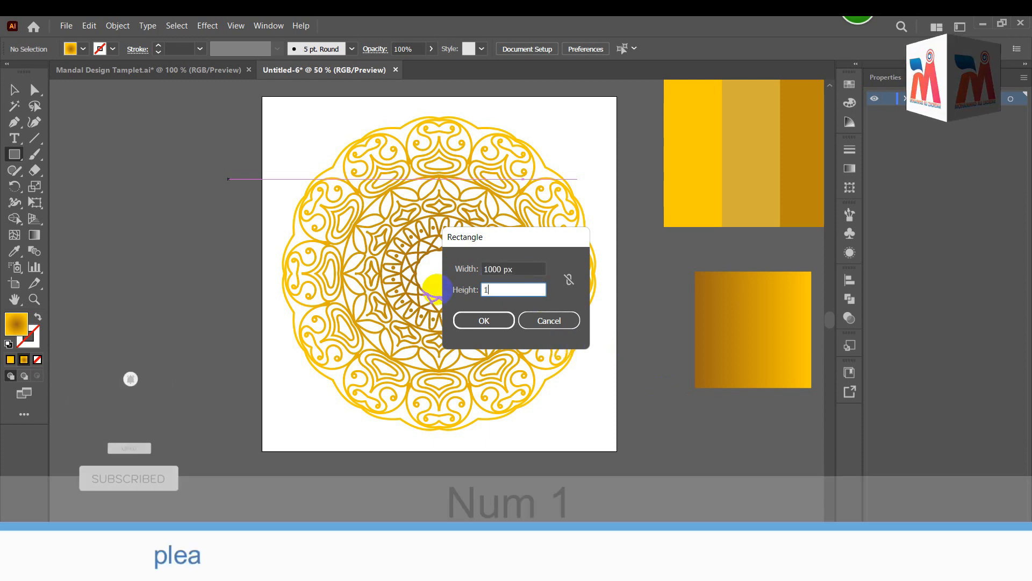
{"action": "left_click", "coordinate": [483, 323]}
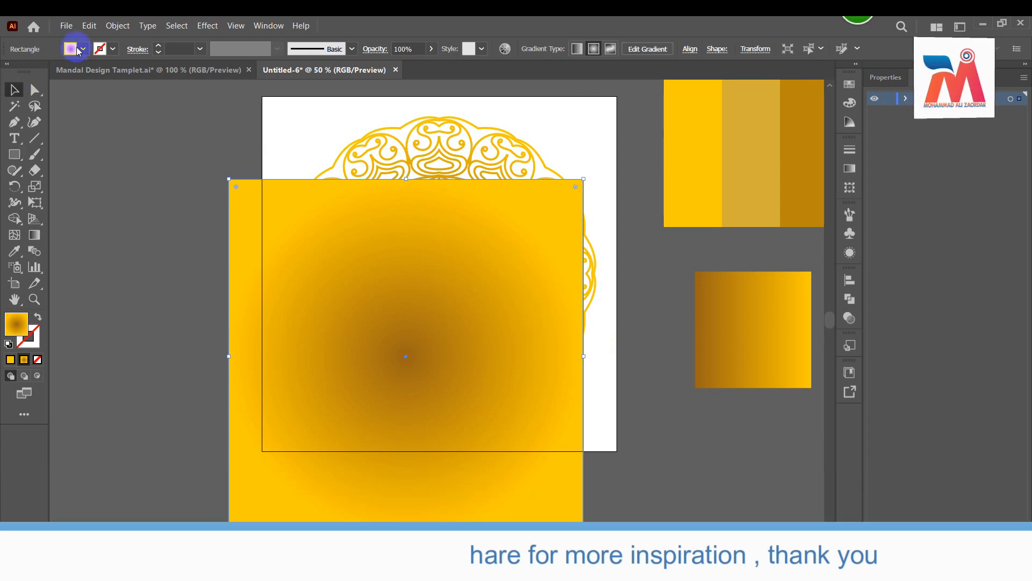
Step: Change the new rectangle's fill from the golden gradient to solid pure black
{"action": "left_click", "coordinate": [83, 48]}
{"action": "left_click", "coordinate": [37, 72]}
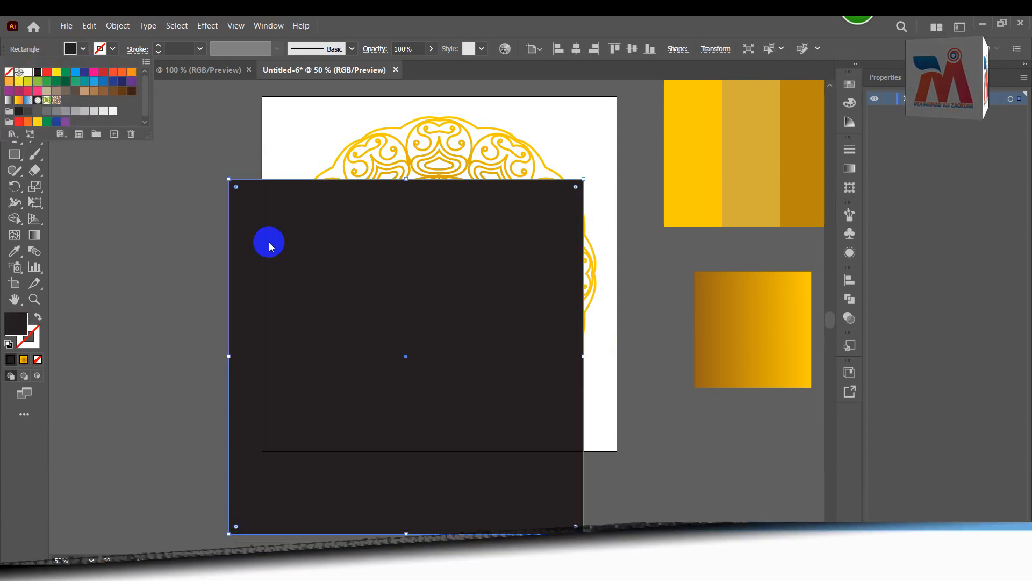
{"action": "left_click", "coordinate": [851, 103]}
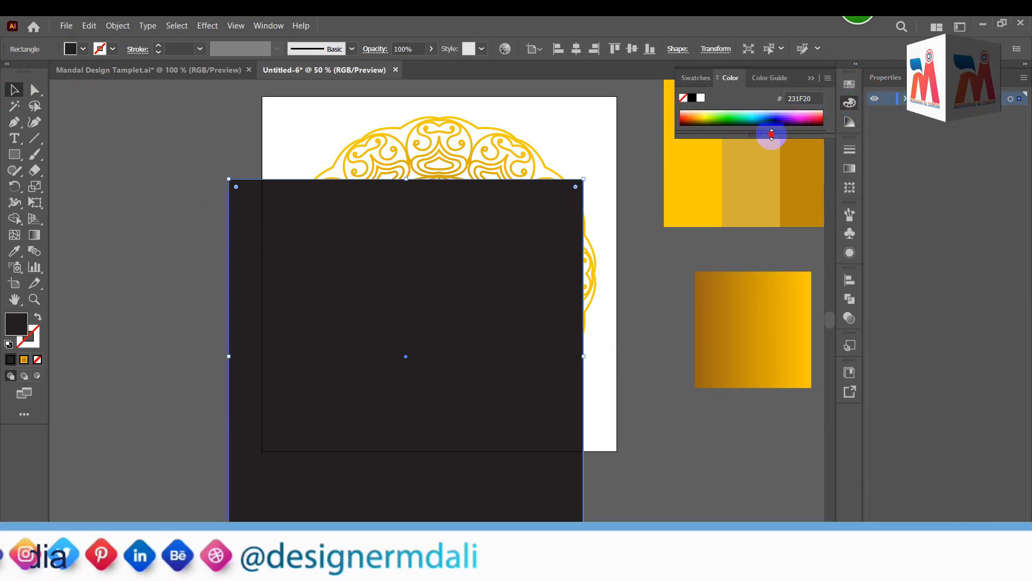
{"action": "left_click_drag", "start_coordinate": [767, 131], "coordinate": [767, 295]}
{"action": "left_click_drag", "start_coordinate": [699, 281], "coordinate": [685, 288]}
{"action": "left_click", "coordinate": [811, 79]}
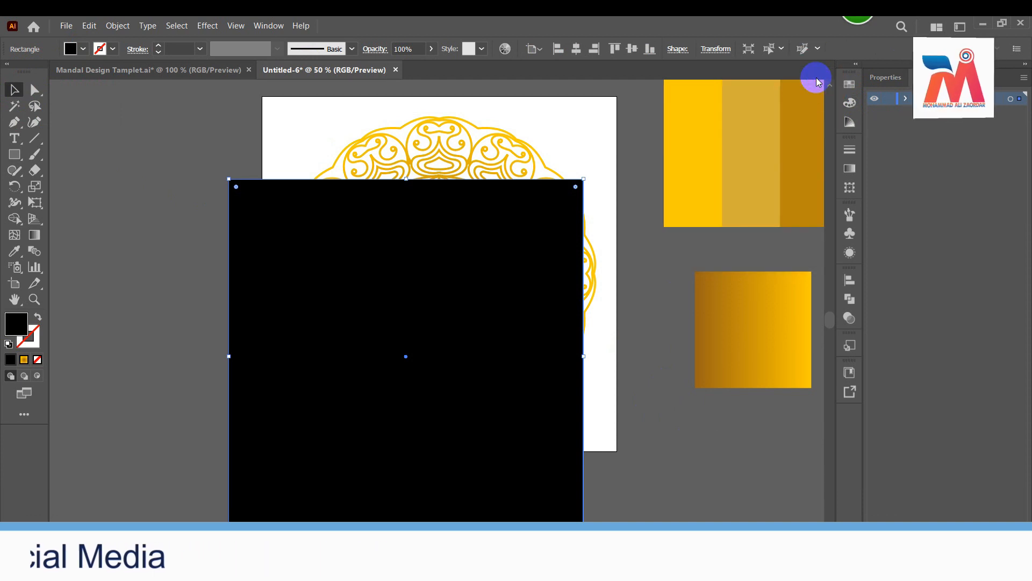
Step: Send the black rectangle to the back, behind the golden mandala
{"action": "left_click", "coordinate": [13, 89]}
{"action": "right_click", "coordinate": [343, 283]}
{"action": "mouse_move", "coordinate": [425, 513]}
{"action": "left_click", "coordinate": [558, 515]}
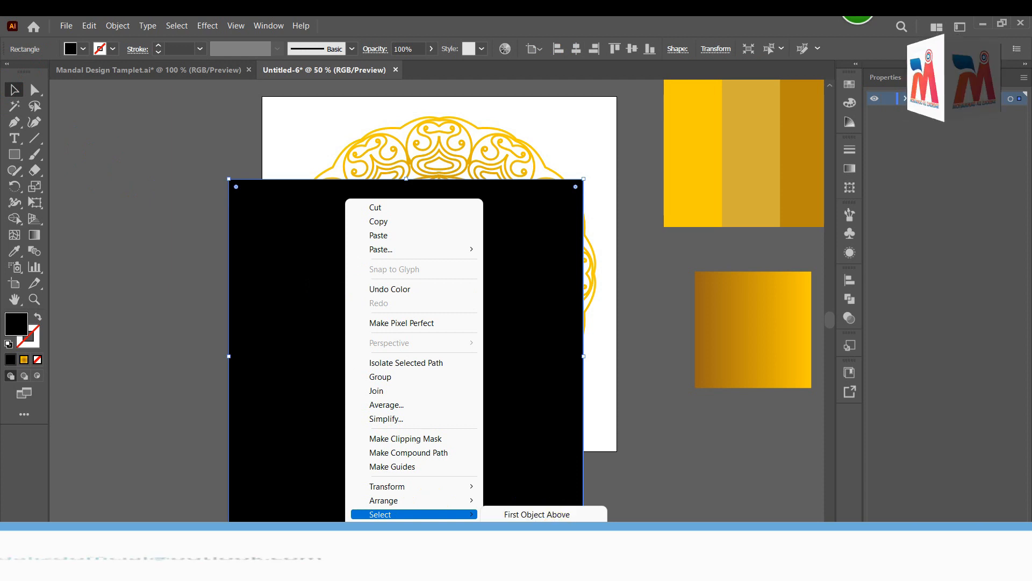
{"action": "mouse_move", "coordinate": [421, 501]}
{"action": "left_click", "coordinate": [528, 542]}
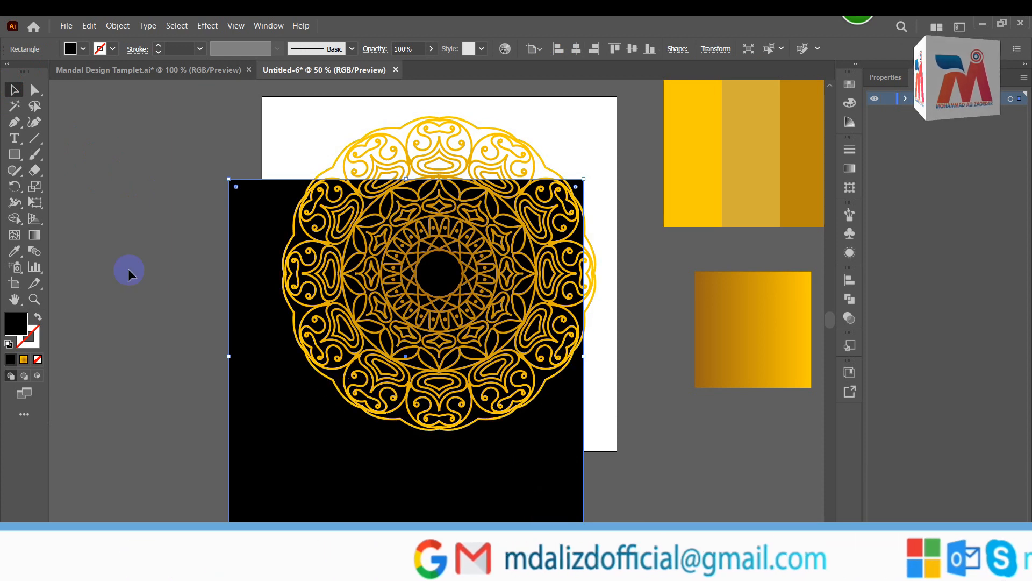
Step: Move the black rectangle over the artboard, center it horizontally and vertically on the artboard, and deselect it
{"action": "left_click_drag", "start_coordinate": [380, 429], "coordinate": [405, 385]}
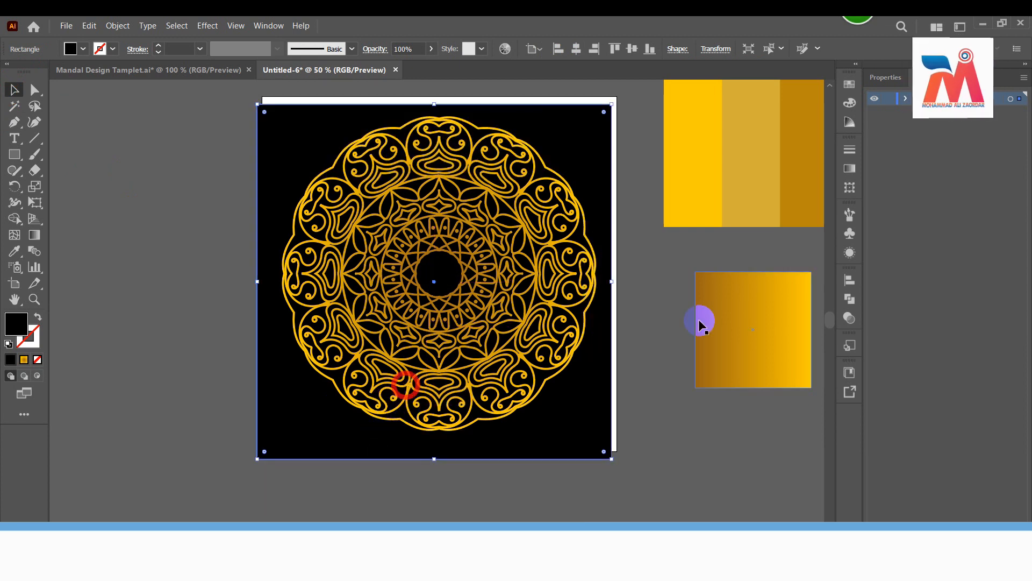
{"action": "left_click", "coordinate": [849, 277]}
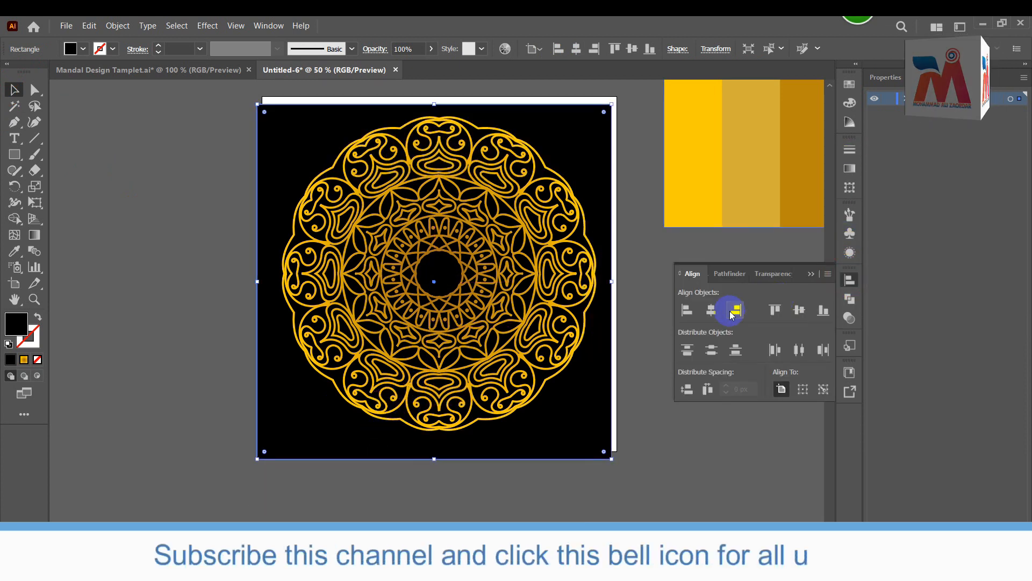
{"action": "left_click", "coordinate": [713, 311]}
{"action": "left_click", "coordinate": [807, 314]}
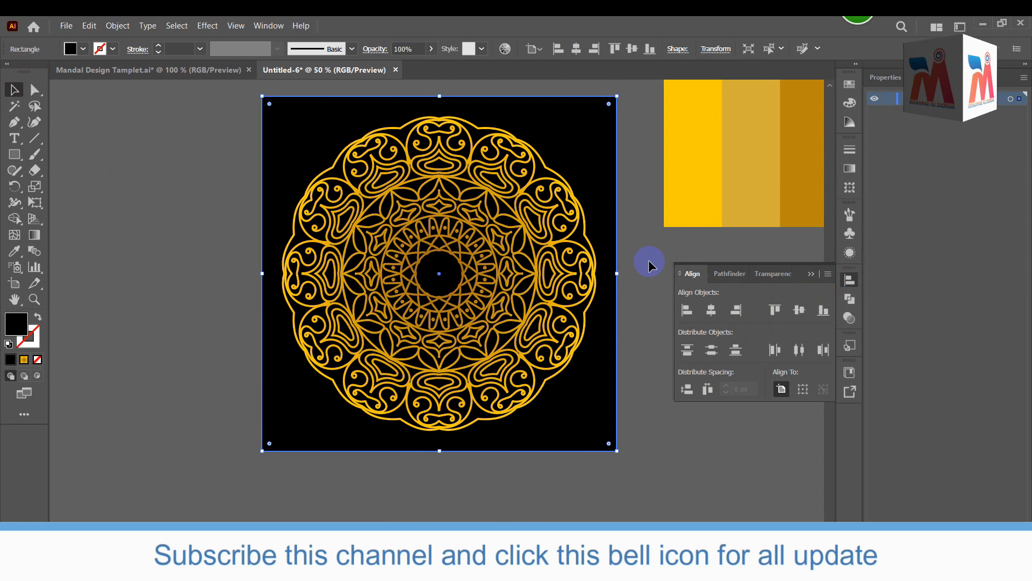
{"action": "left_click", "coordinate": [816, 276]}
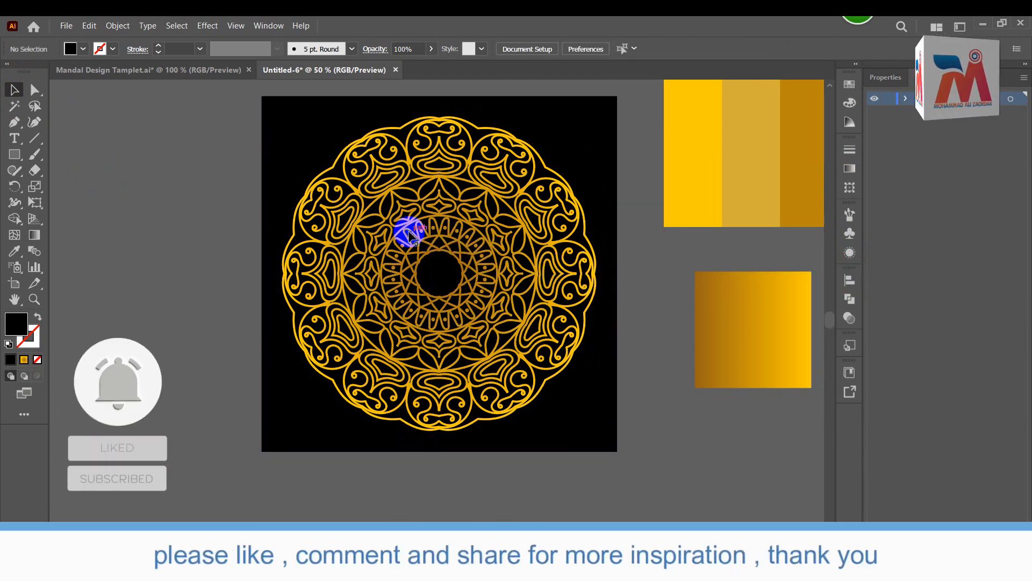
{"action": "scroll", "coordinate": [302, 215], "scroll_direction": "down", "scroll_amount": 3}
{"action": "scroll", "coordinate": [301, 231], "scroll_direction": "up", "scroll_amount": 3}
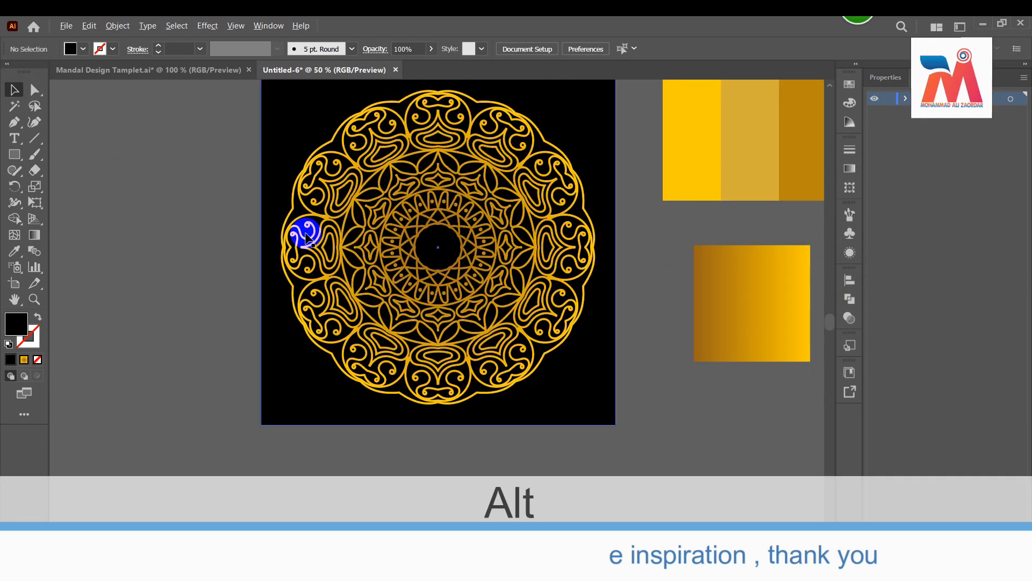
{"action": "scroll", "coordinate": [435, 254], "scroll_direction": "up", "scroll_amount": 1}
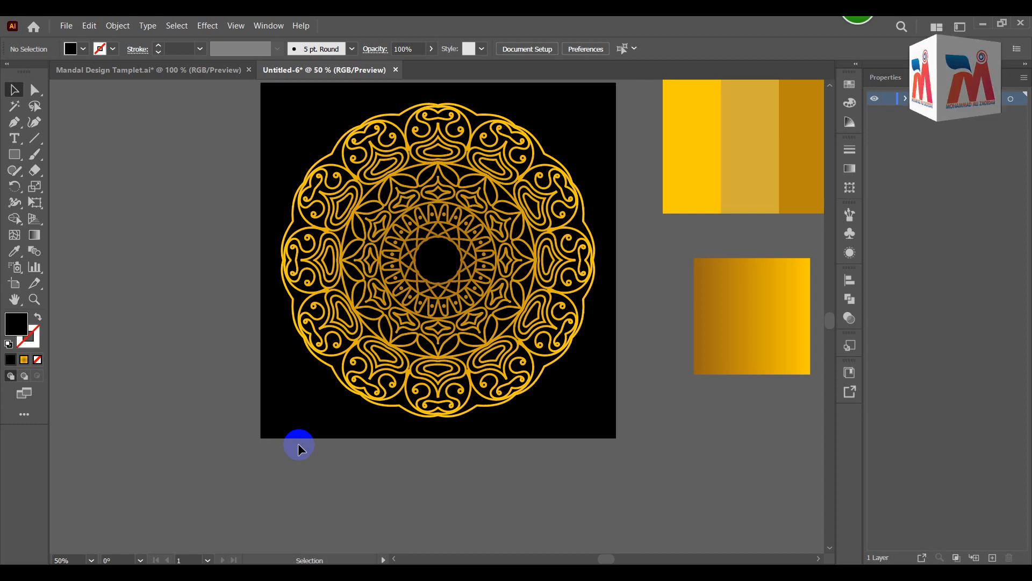
{"action": "scroll", "coordinate": [298, 443], "scroll_direction": "up", "scroll_amount": 1}
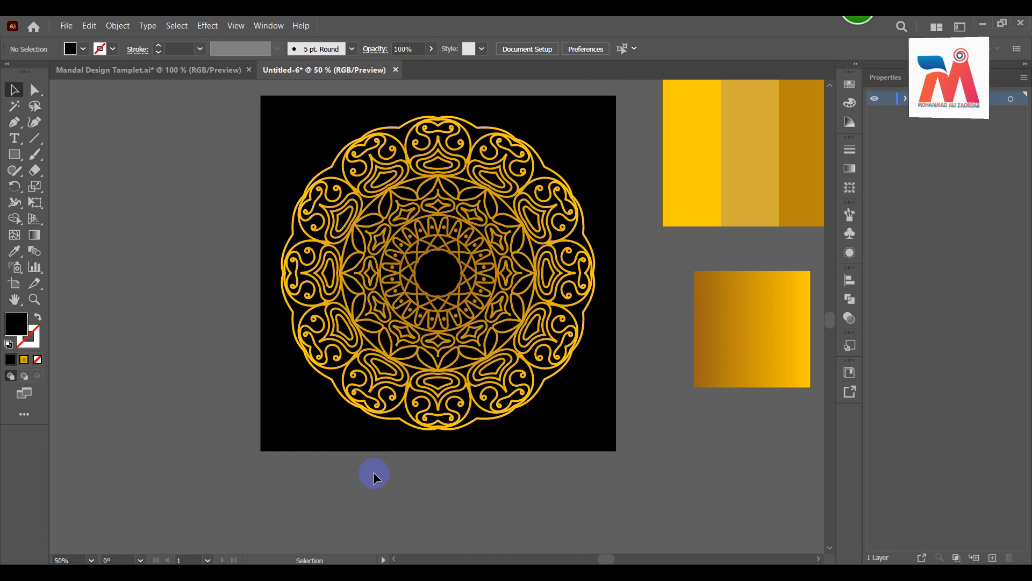
{"action": "scroll", "coordinate": [582, 482], "scroll_direction": "up", "scroll_amount": 1}
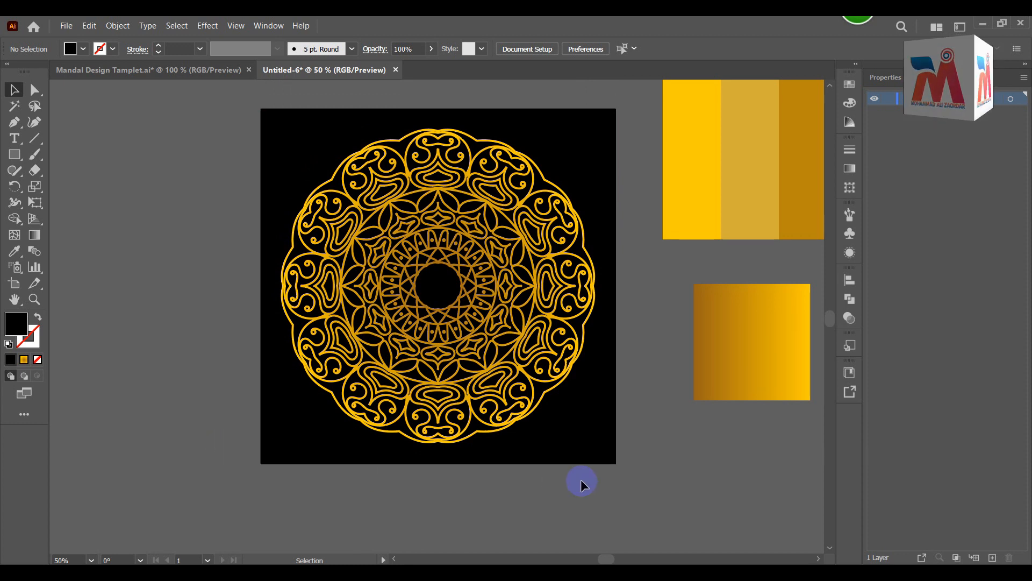